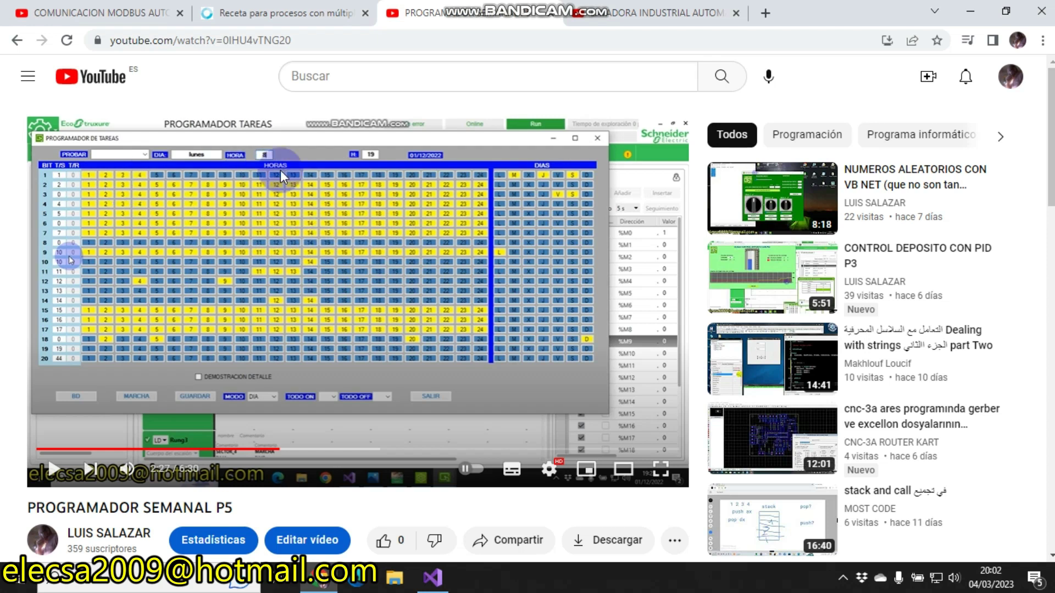
Examine the industrial washing machine and weekly programmer videos and the forum post describing the multi-stage recipes
left_click(668, 16)
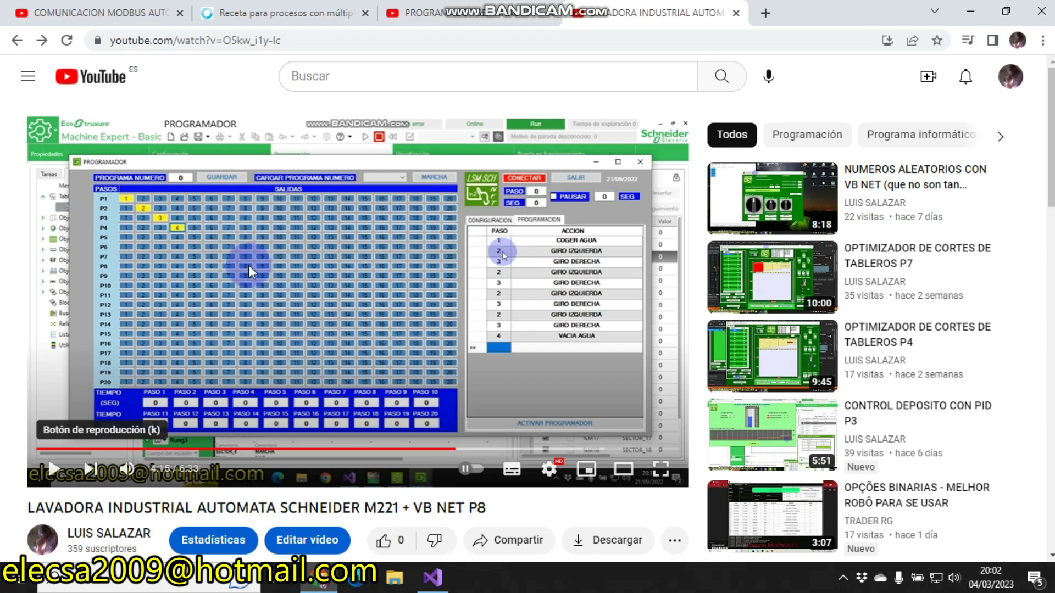
key("alt+Right")
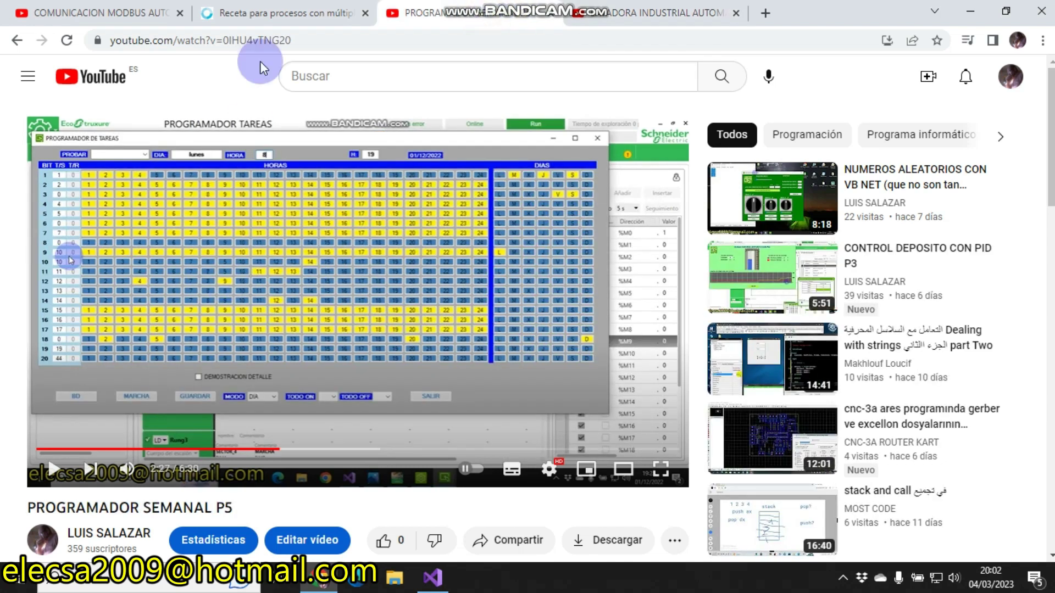
left_click(266, 12)
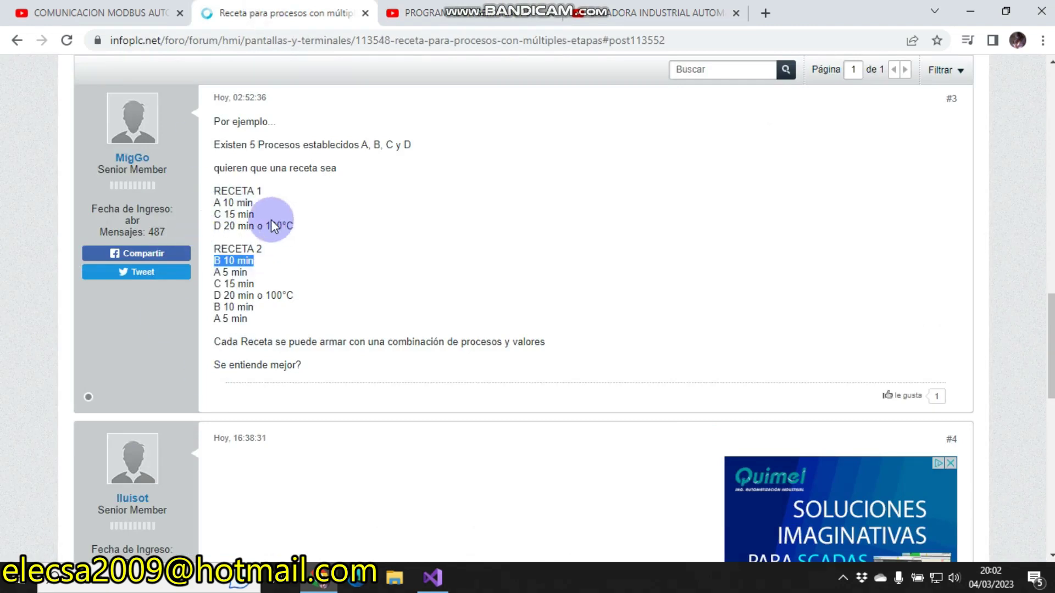
left_click(454, 16)
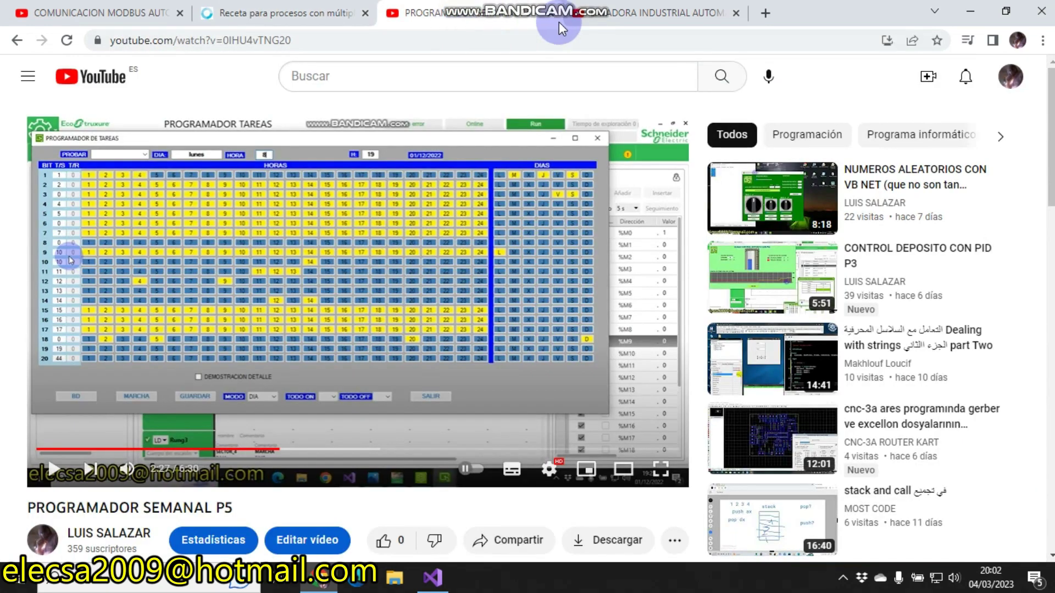
left_click(630, 15)
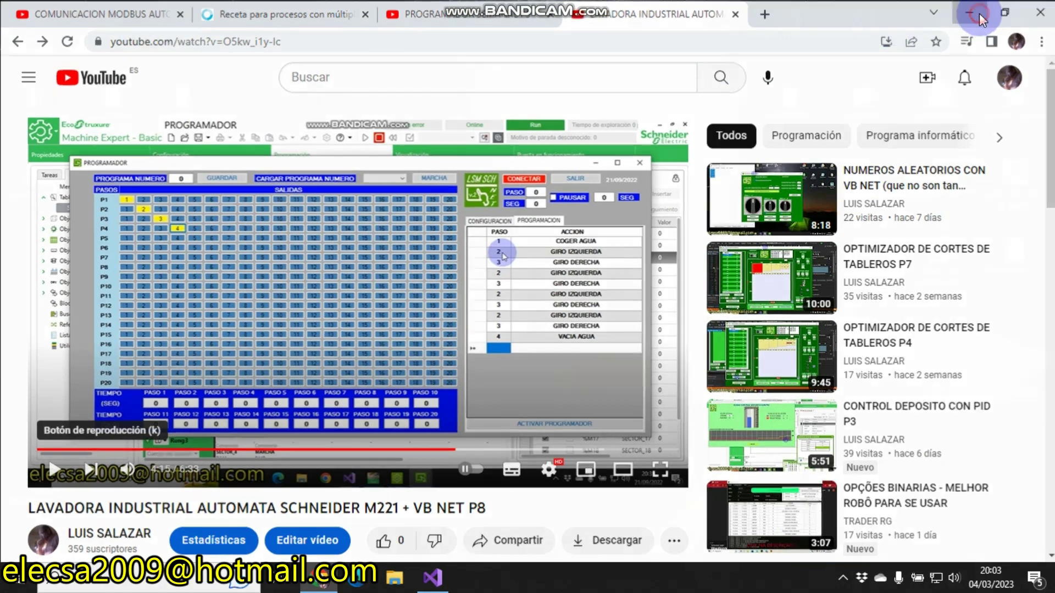
Switch to Visual Studio, start the task programmer project in Debug, and launch the application from its registration window
left_click(980, 14)
left_click(432, 577)
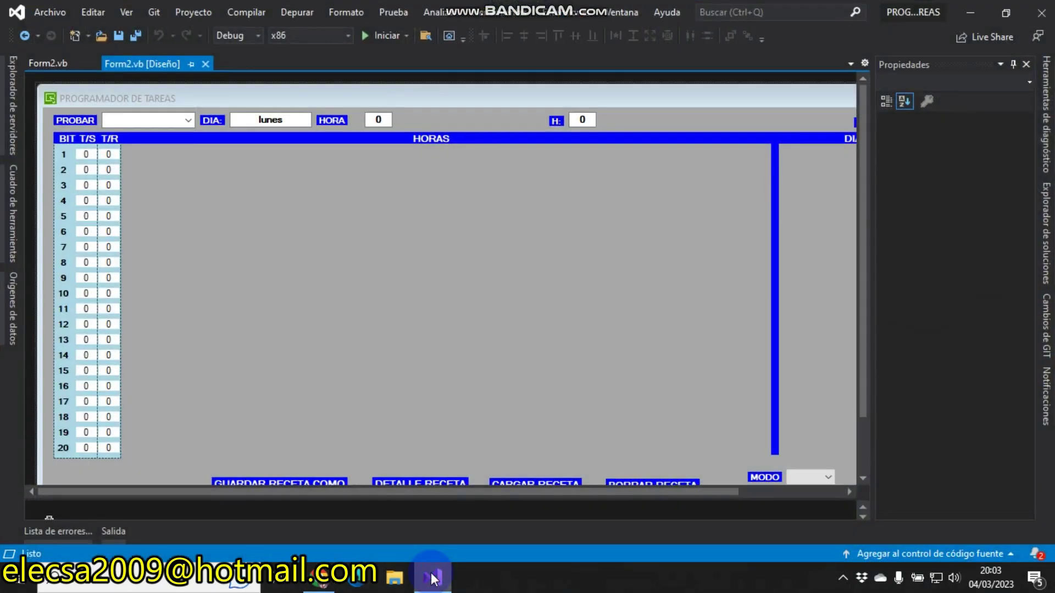
left_click(380, 36)
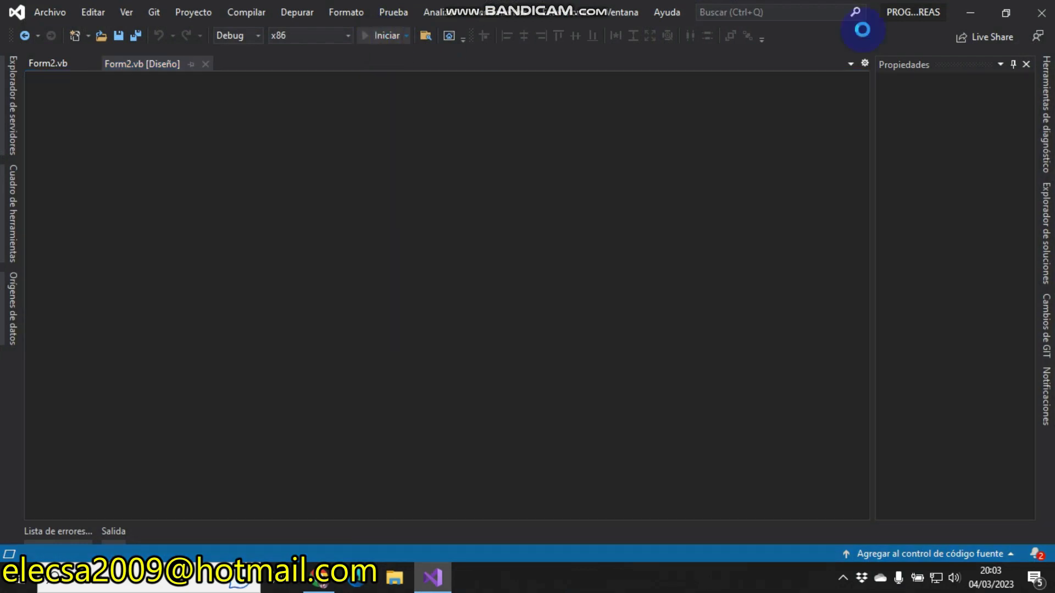
left_click(966, 21)
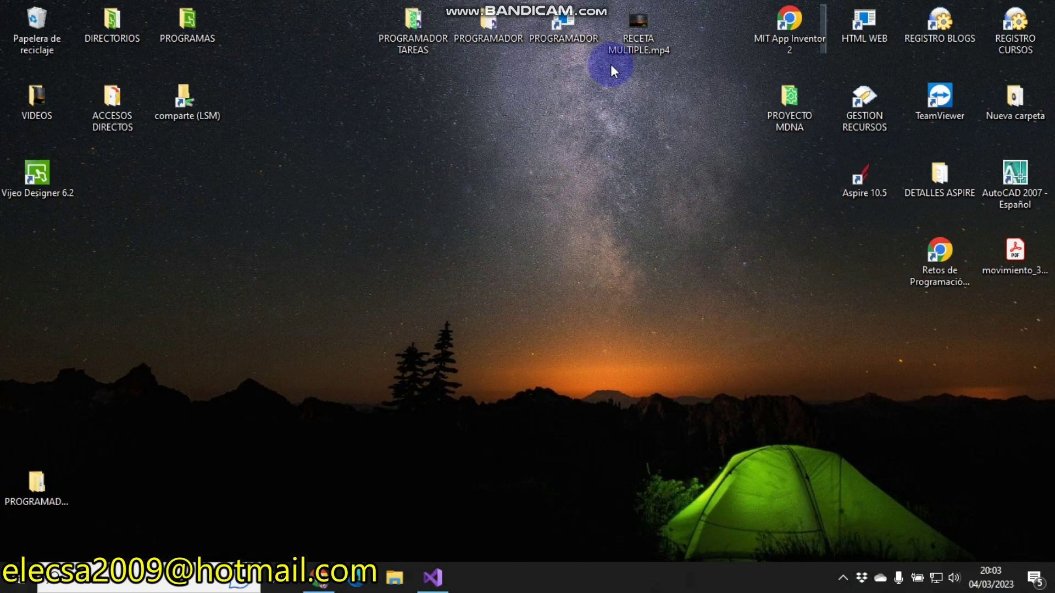
left_click(268, 267)
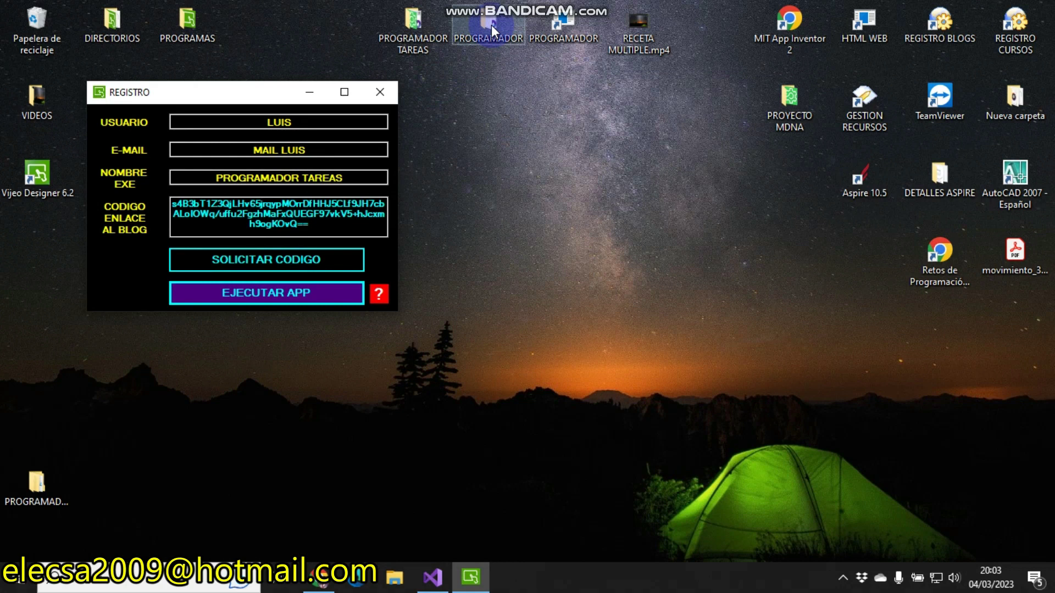
Open the project's bin\Debug\PROGRAMAS folder from the desktop PROGRAMADOR TAREAS folder and move its window clear of the application
double_click(416, 32)
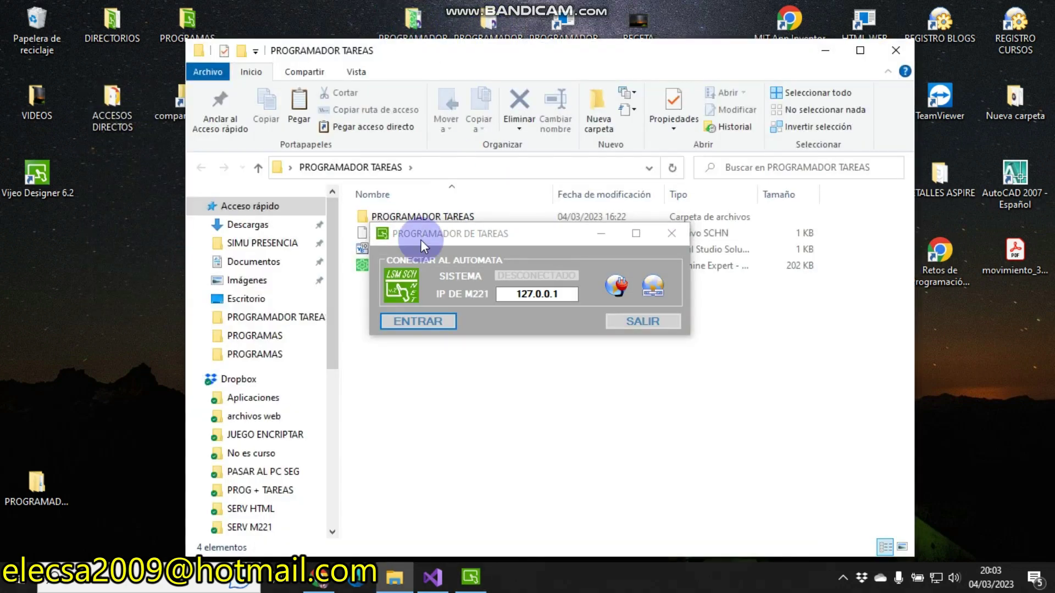
double_click(388, 219)
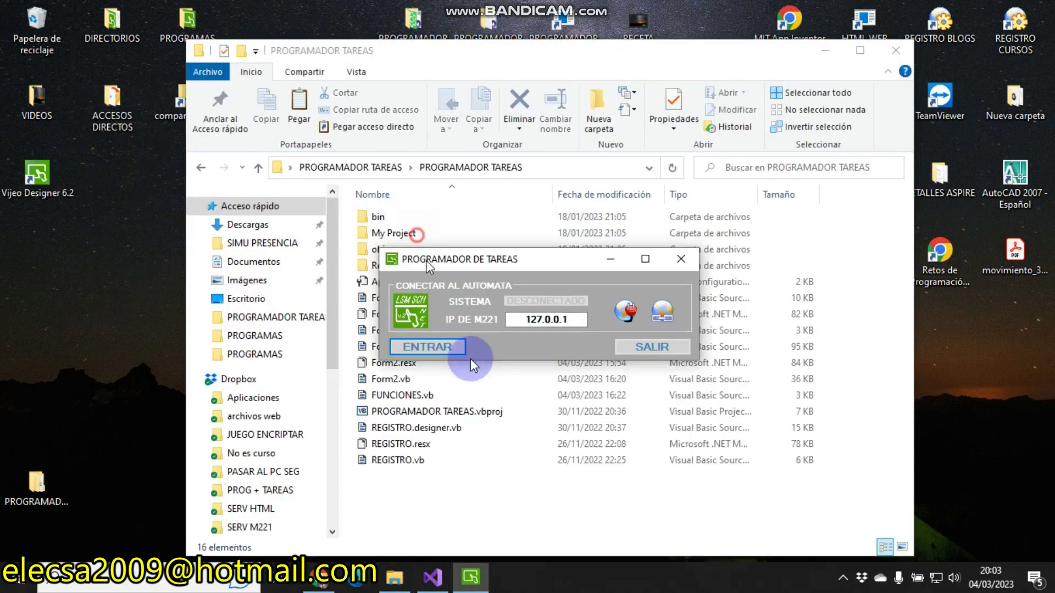
double_click(394, 216)
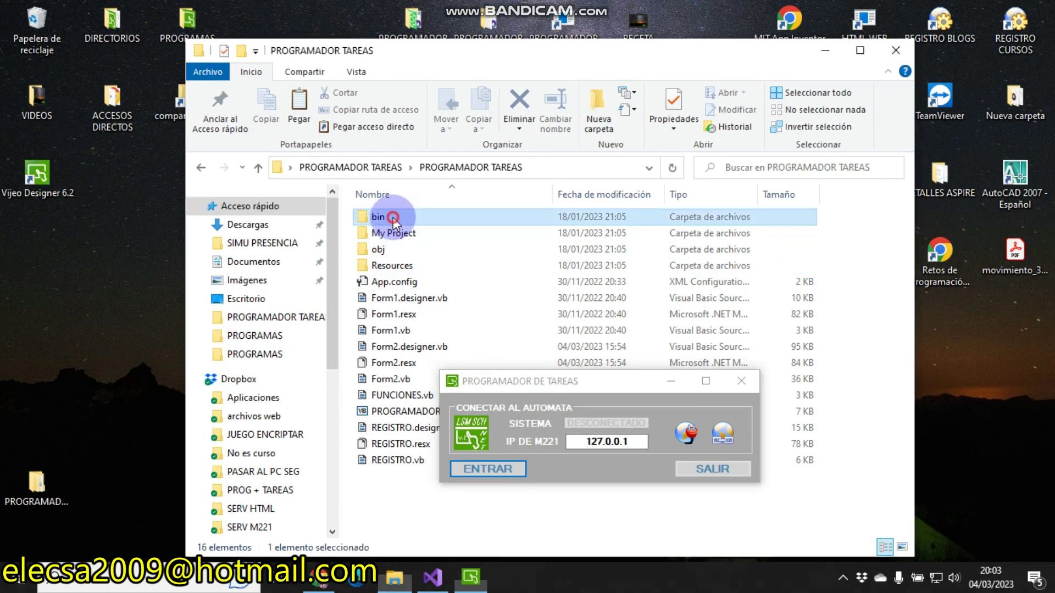
double_click(393, 217)
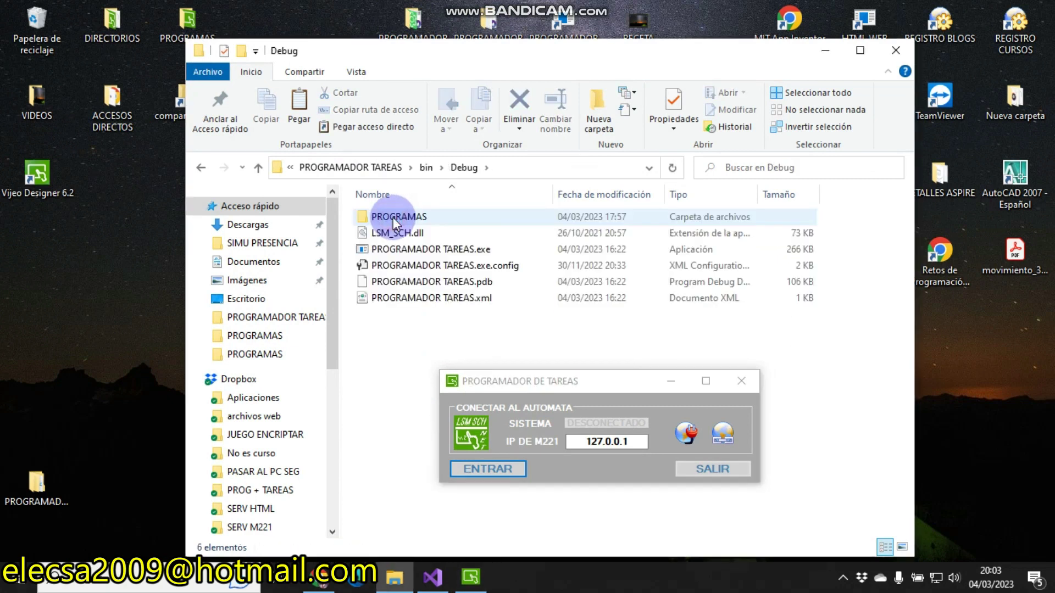
double_click(425, 219)
left_click_drag(448, 48, 229, 17)
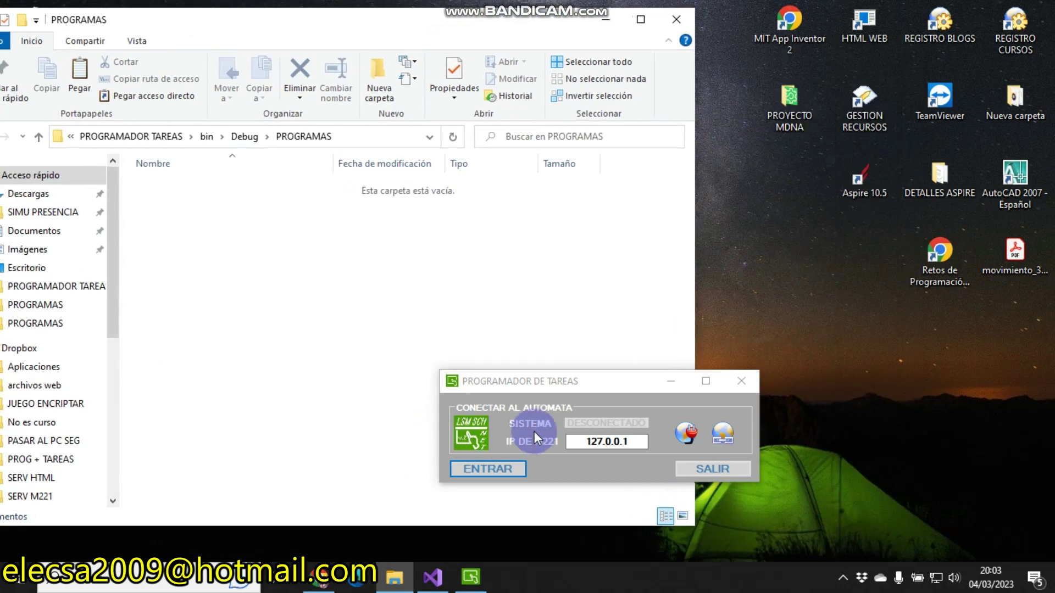
Enter the task programmer from the PLC connection window and arrange it beside the PROGRAMAS folder
left_click(491, 468)
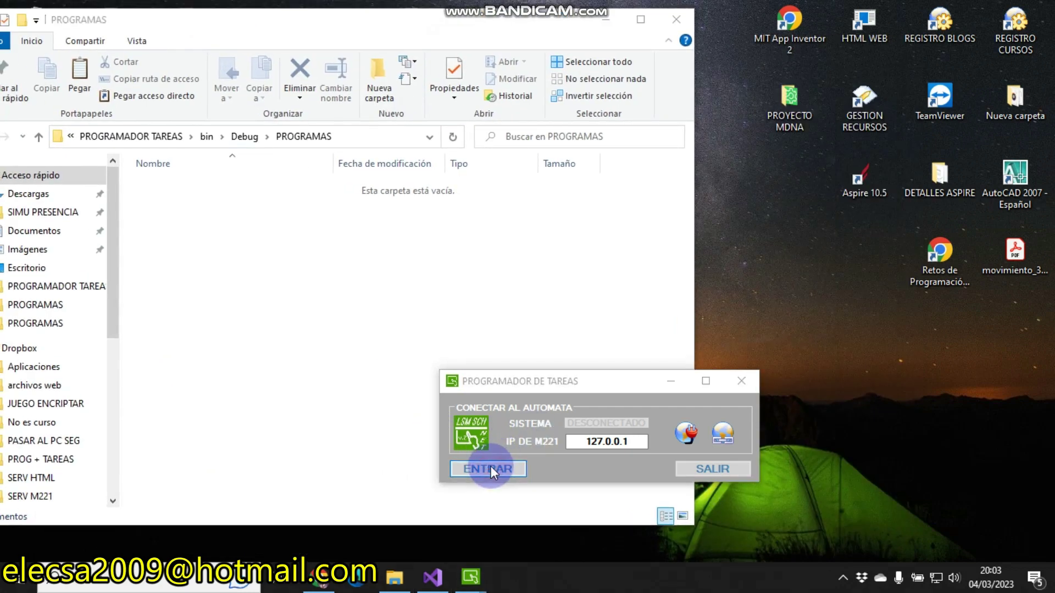
left_click_drag(486, 117, 558, 42)
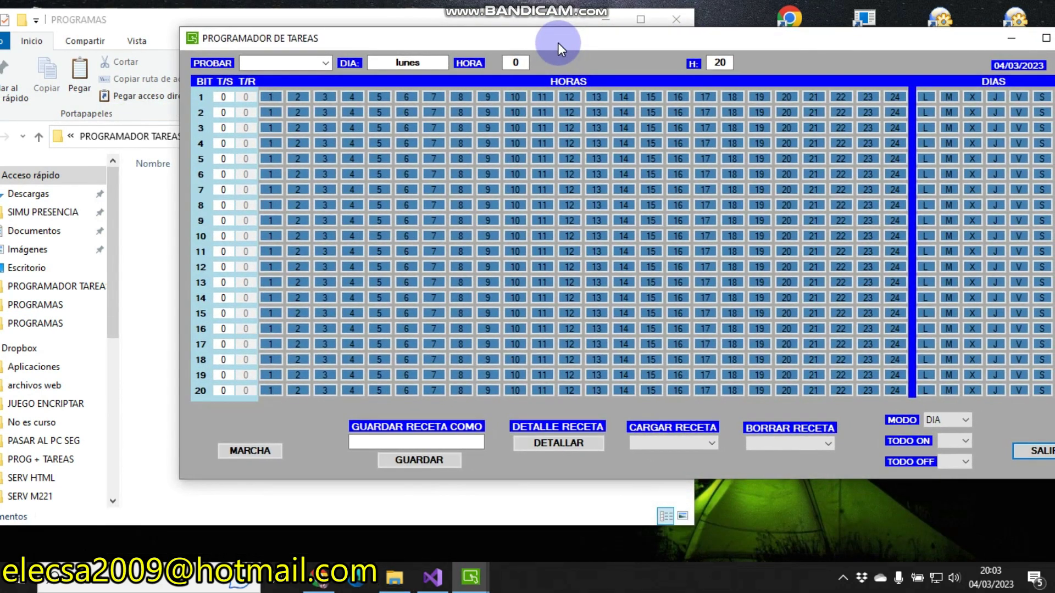
left_click_drag(135, 18, 60, 11)
left_click_drag(459, 42, 419, 32)
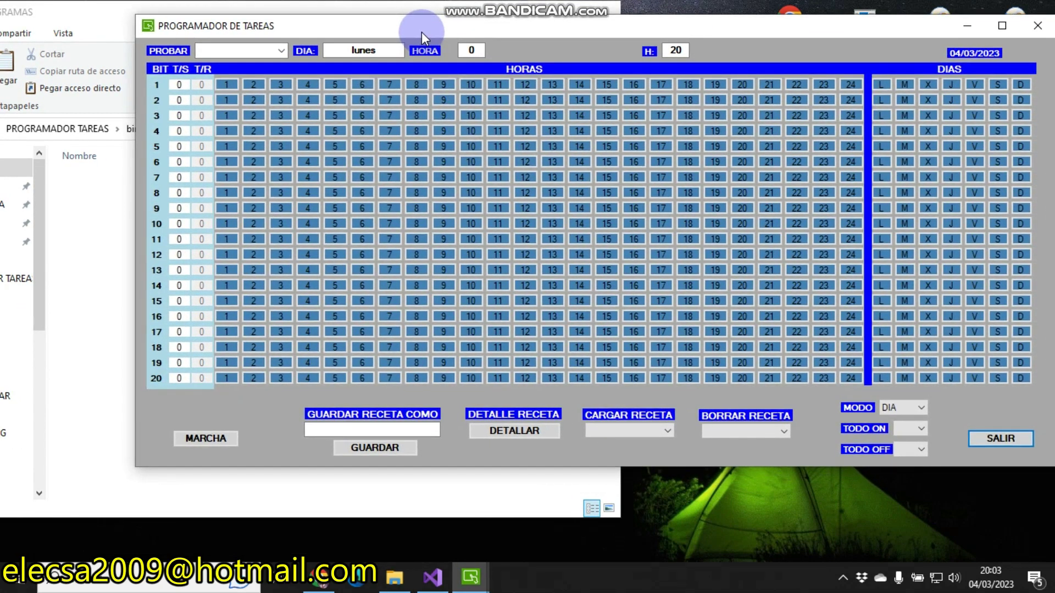
Set the T/S value of bit 1 to 10
left_click(472, 228)
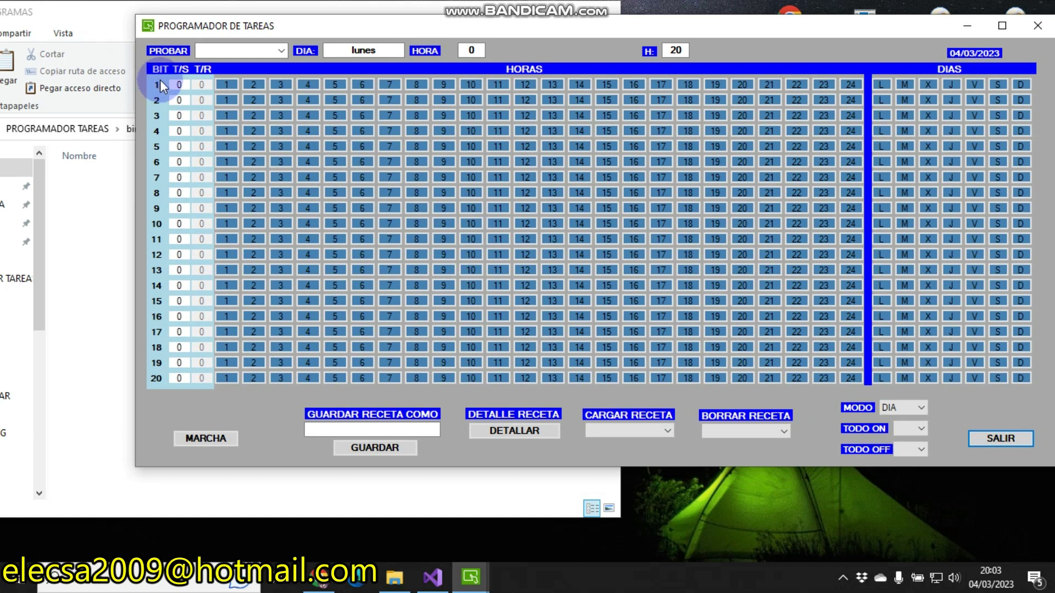
double_click(179, 83)
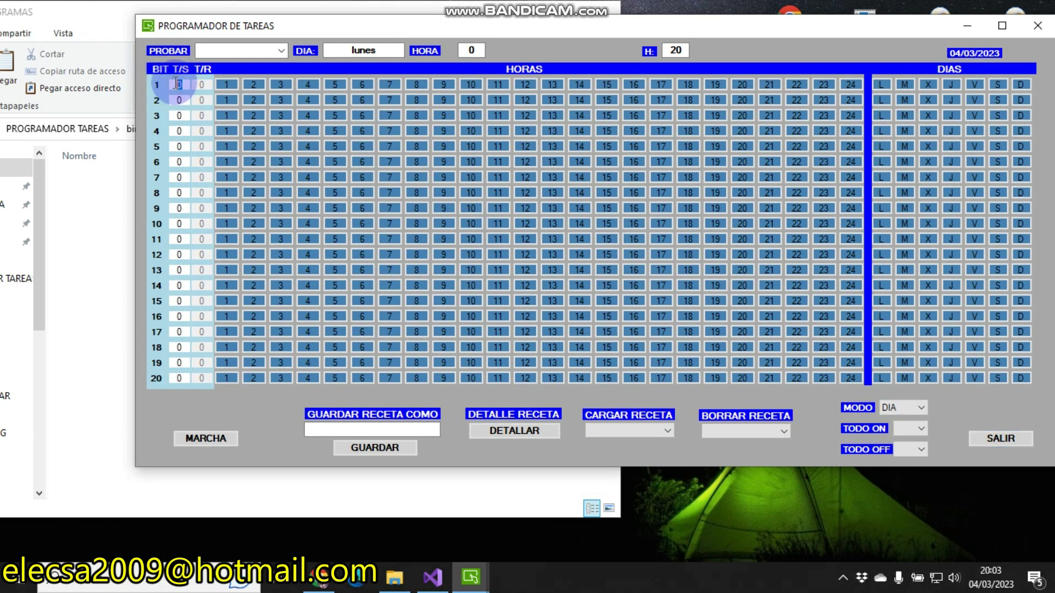
type("10")
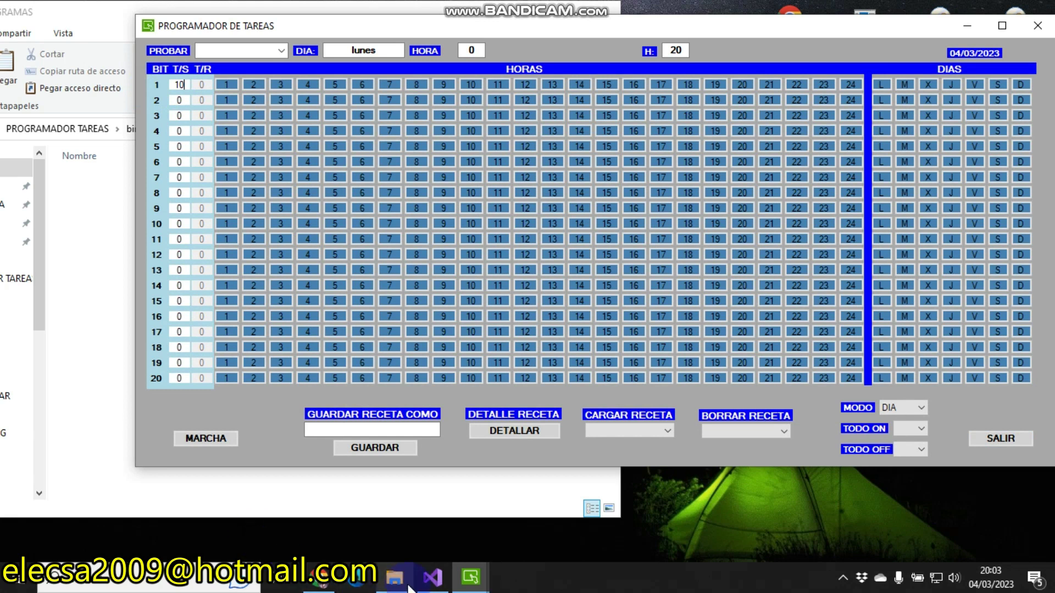
Compare the task programmer with the recipe examples in the forum post, then return to it beside the PROGRAMAS folder
left_click(324, 574)
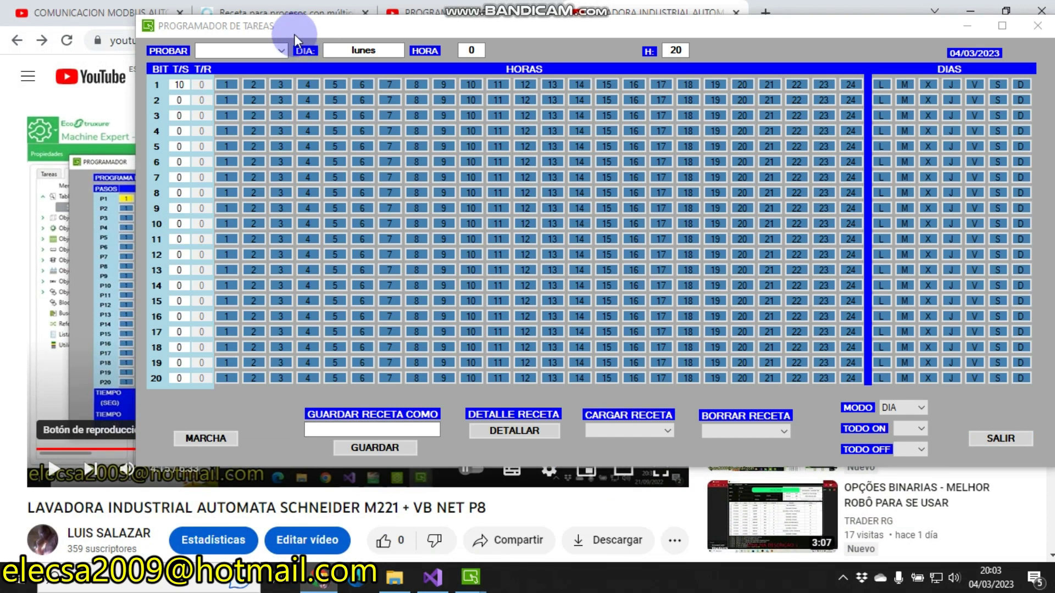
left_click_drag(294, 32, 488, 54)
left_click_drag(604, 55, 762, 57)
left_click(283, 13)
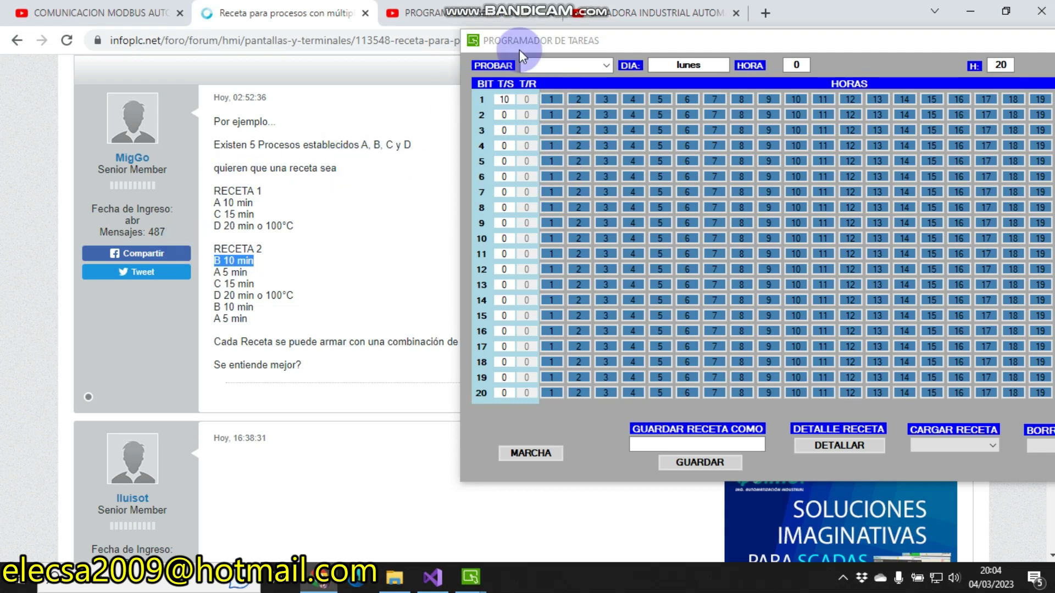
left_click(977, 12)
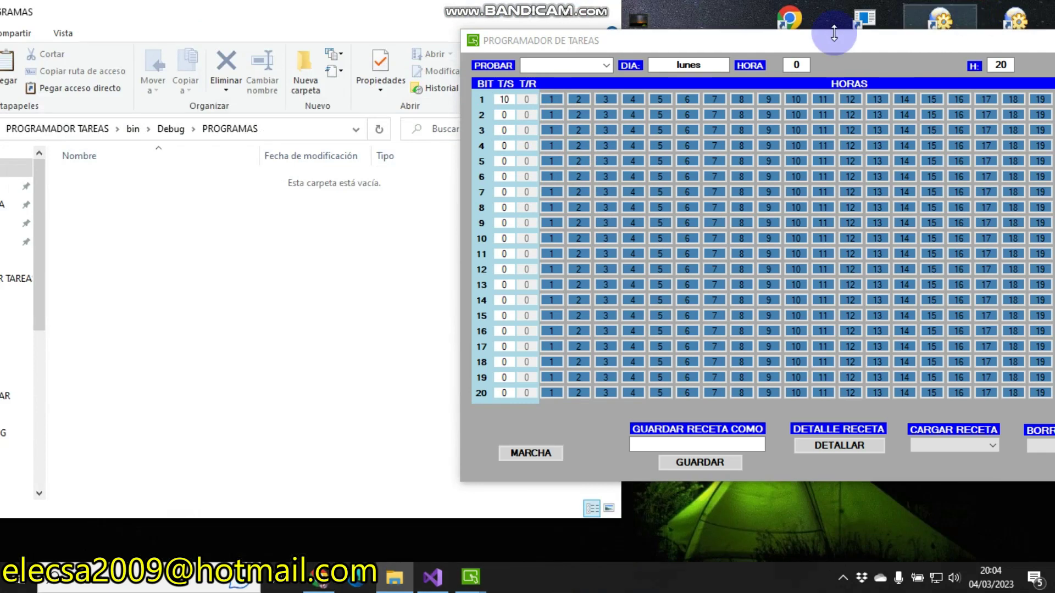
left_click_drag(637, 41, 328, 34)
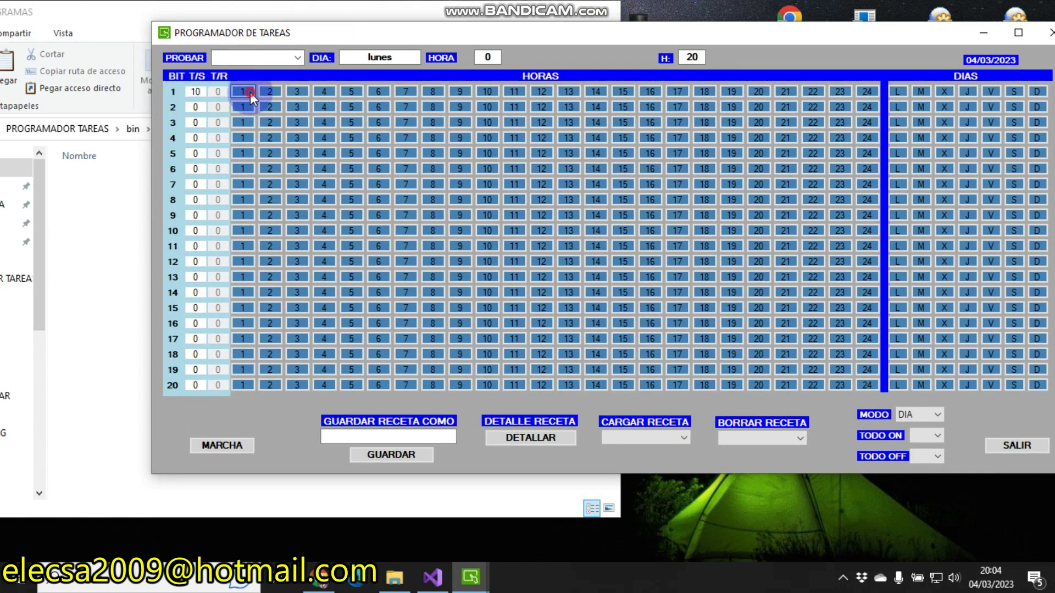
Activate hours 1, 2, 4 and 7 for bit 1
left_click(265, 91)
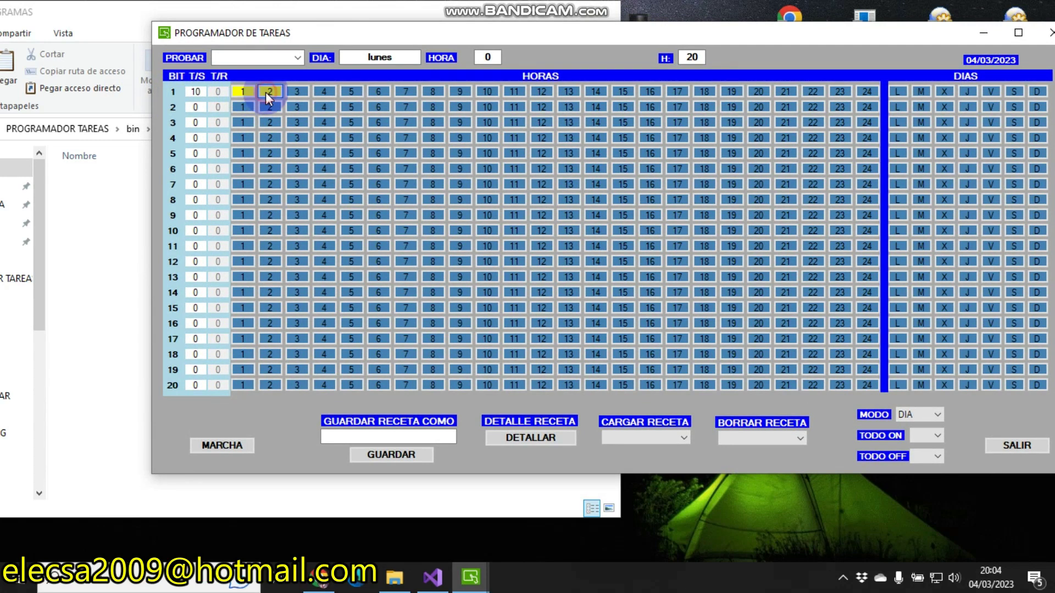
left_click(324, 91)
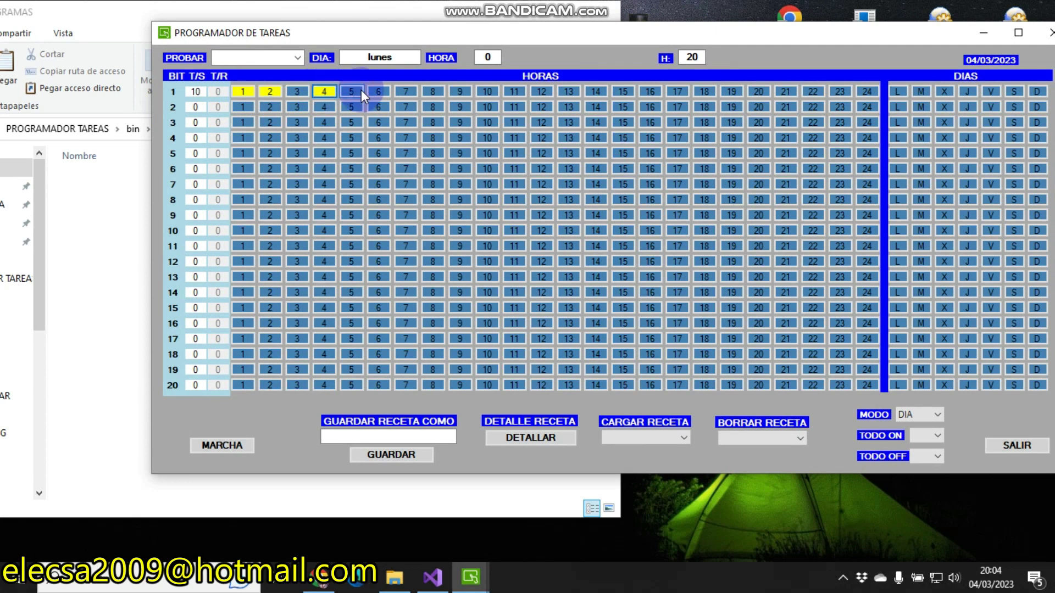
left_click(403, 92)
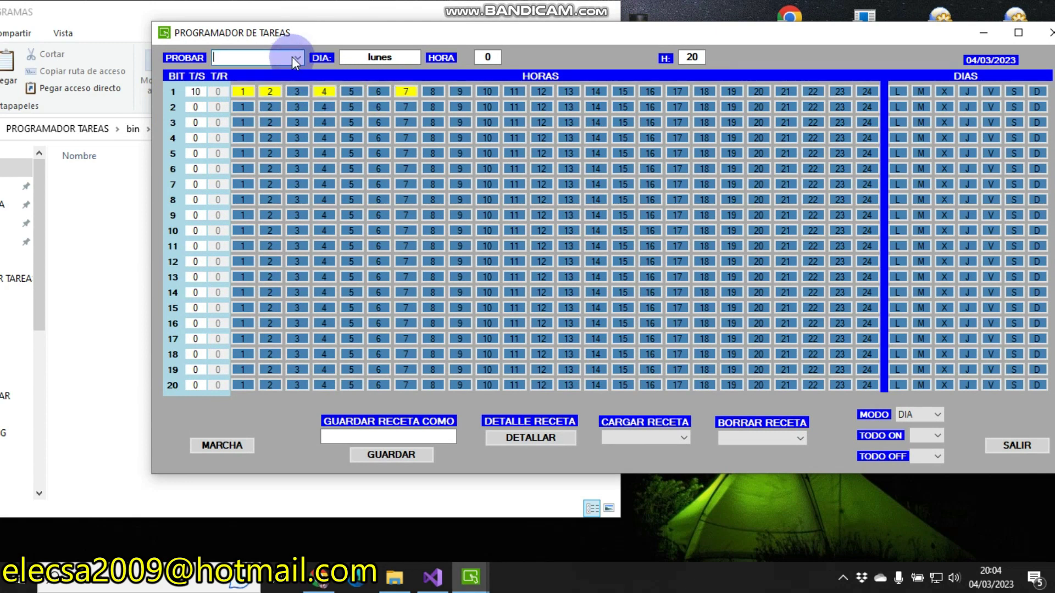
Set the test day to martes and activate the days M and J for bit 1
left_click(297, 57)
left_click(244, 78)
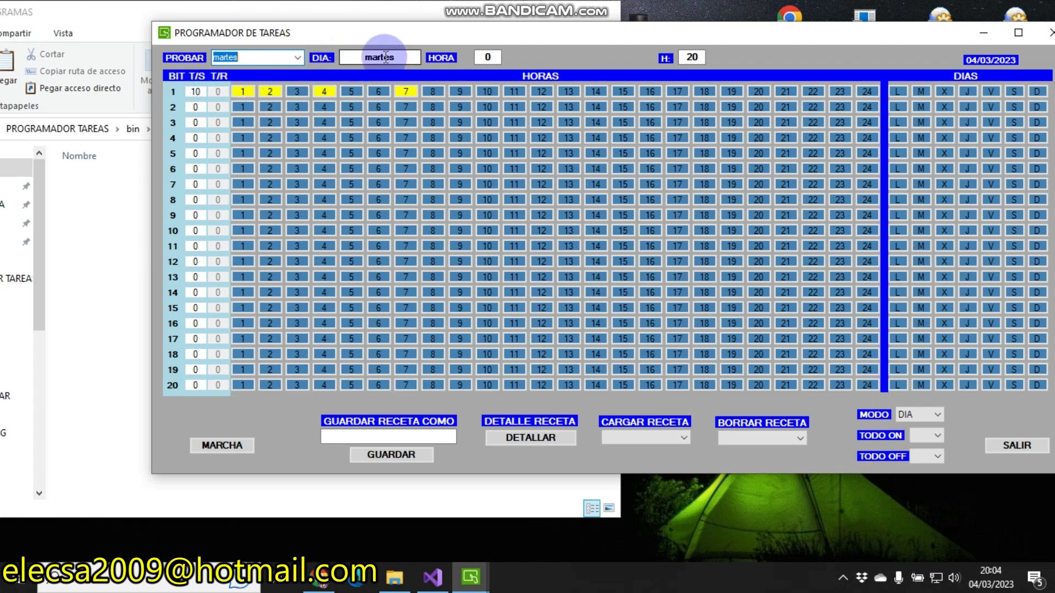
left_click(920, 94)
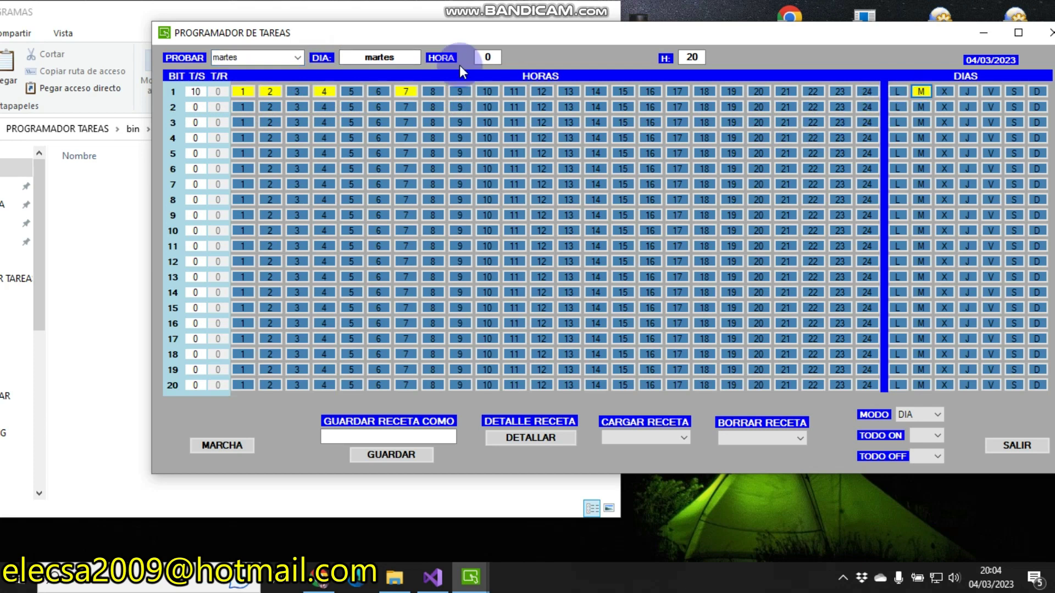
left_click(967, 92)
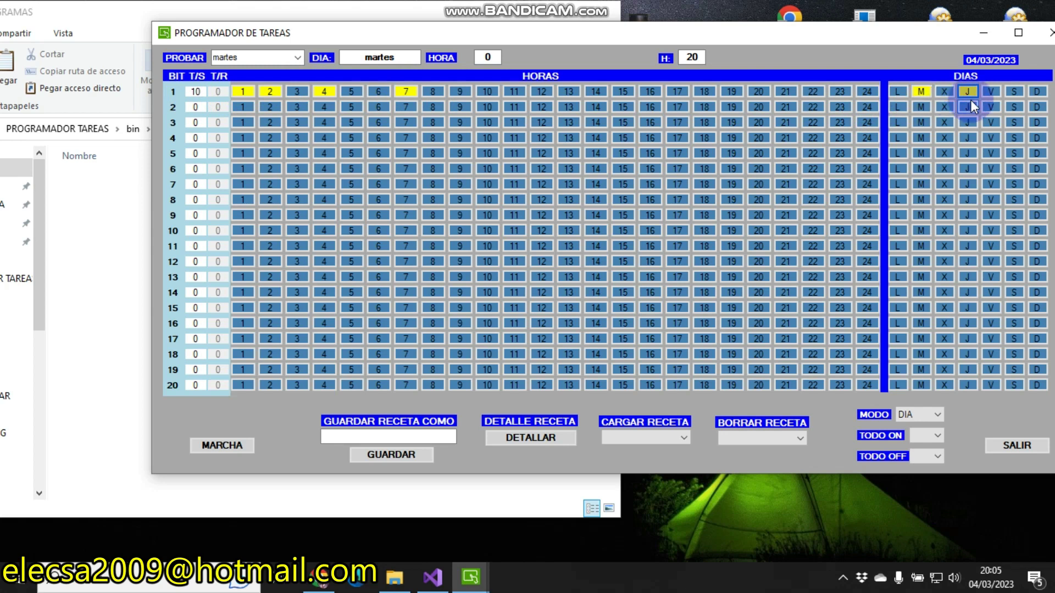
Save the recipe under the name BIT UNO
left_click(379, 436)
type("BI")
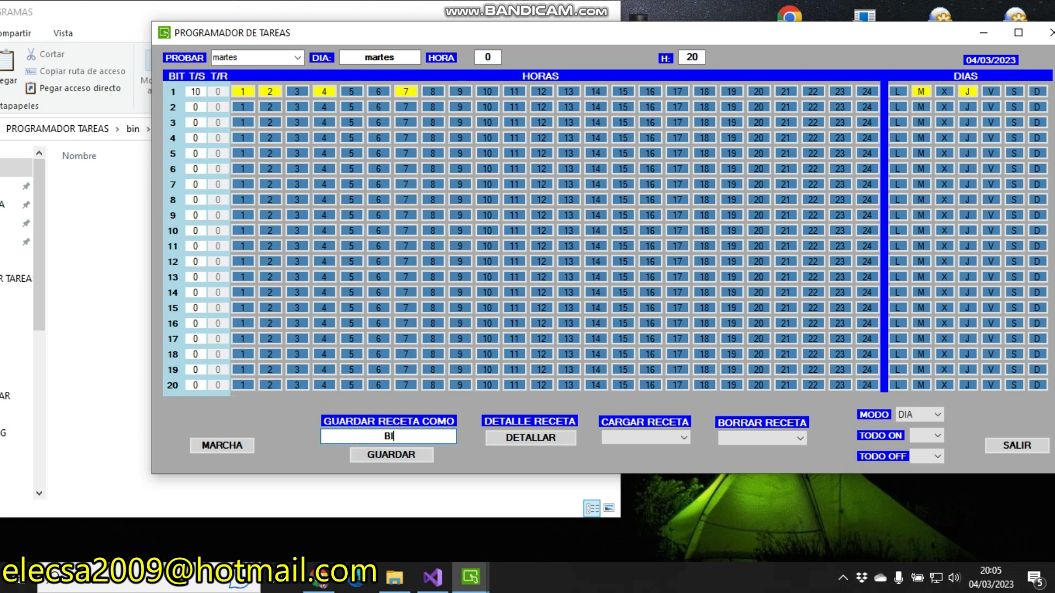
type("T UNO")
left_click(378, 455)
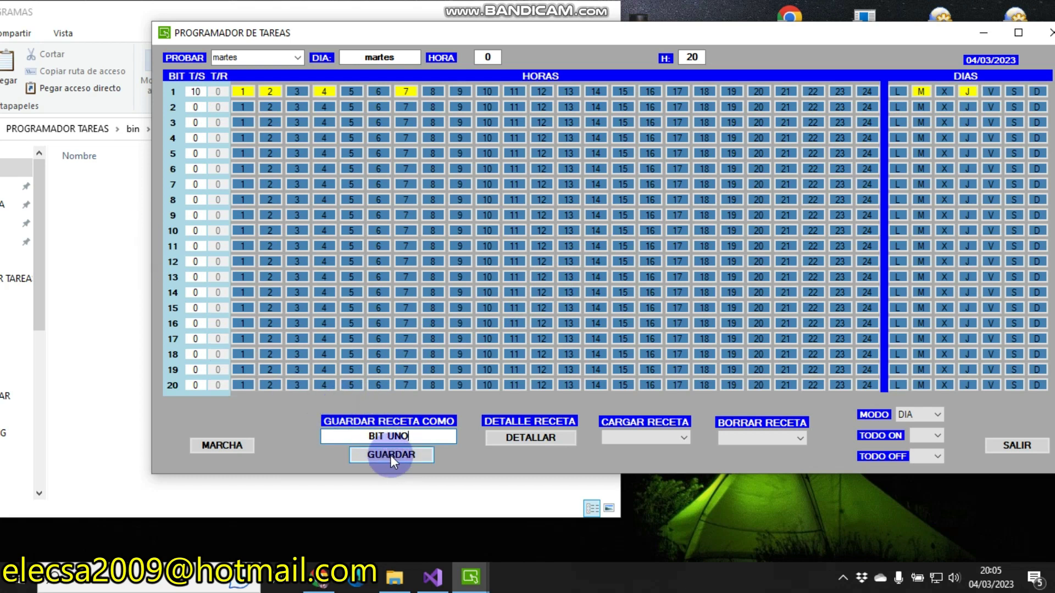
left_click(390, 455)
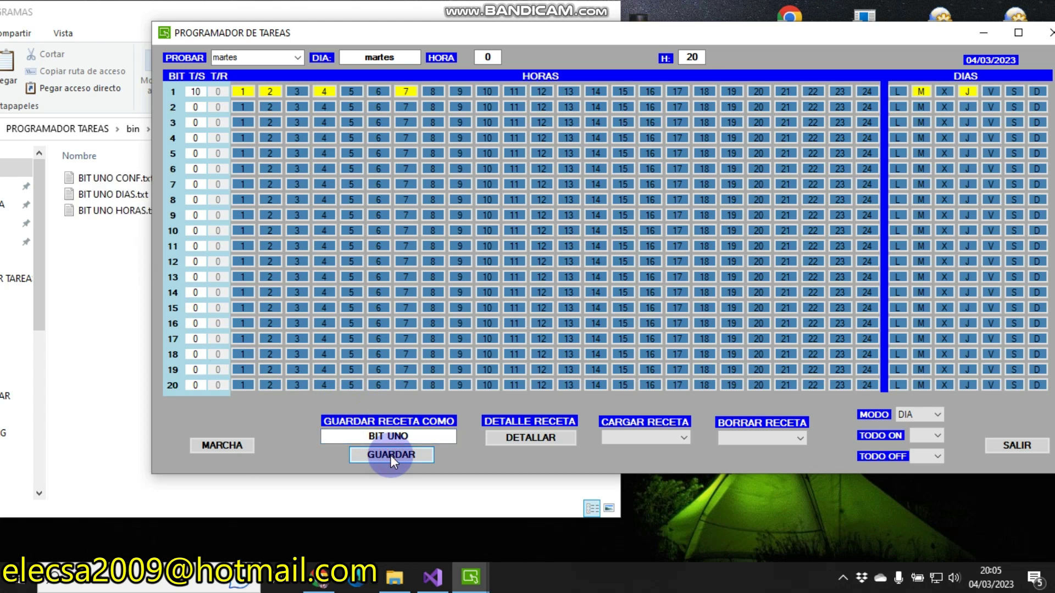
Move the task programmer off the file list and open BIT UNO CONF.txt from the PROGRAMAS folder
left_click_drag(306, 30, 450, 41)
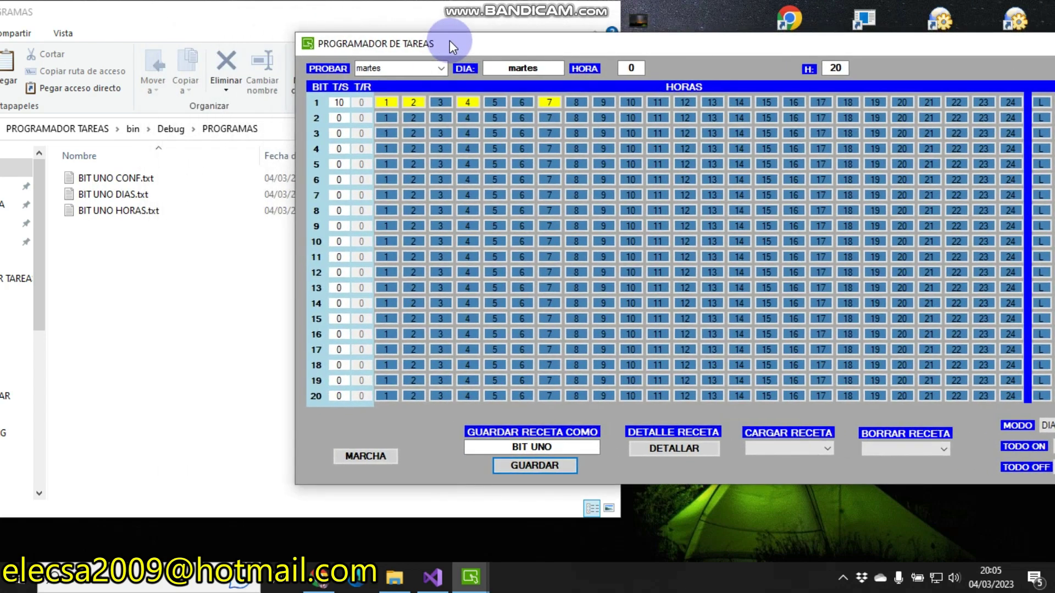
left_click(97, 180)
double_click(95, 180)
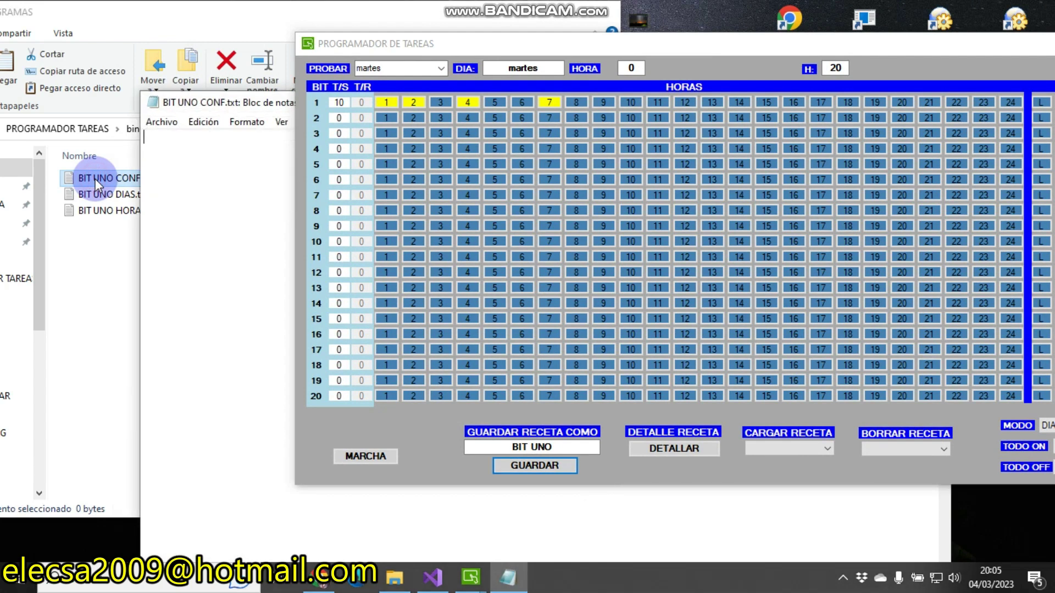
Move the task programmer clear of the open BIT UNO CONF.txt file, inspect the file and close it
left_click_drag(522, 48, 717, 80)
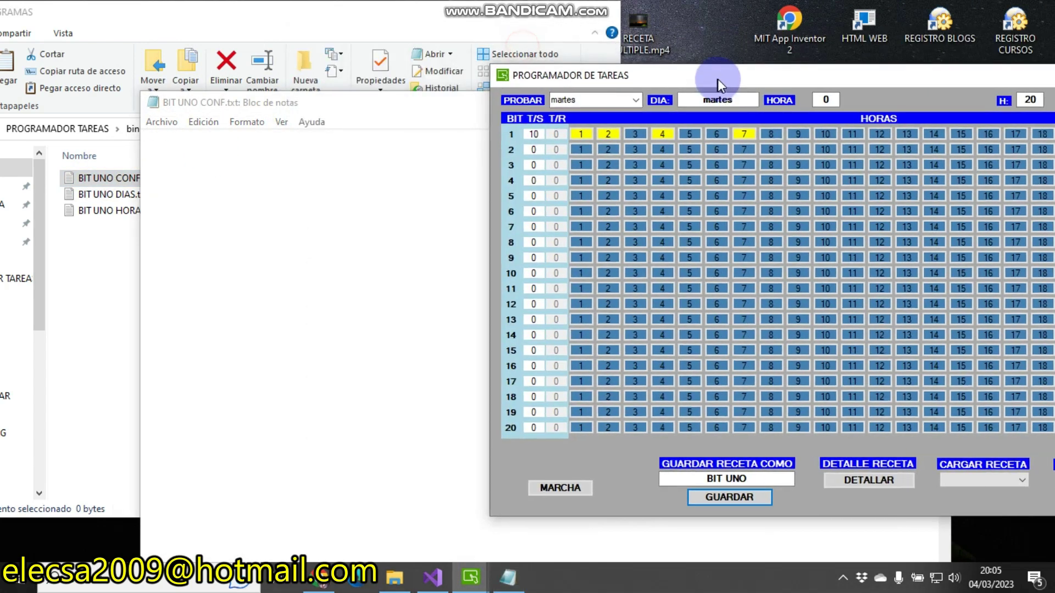
left_click(423, 181)
left_click_drag(456, 104, 93, 238)
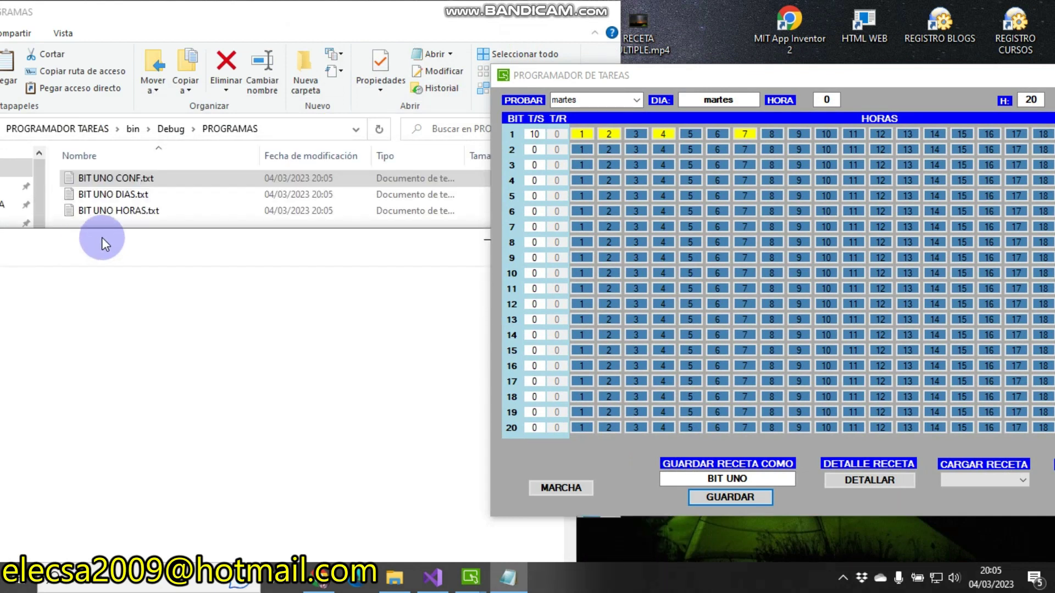
left_click_drag(308, 238, 189, 212)
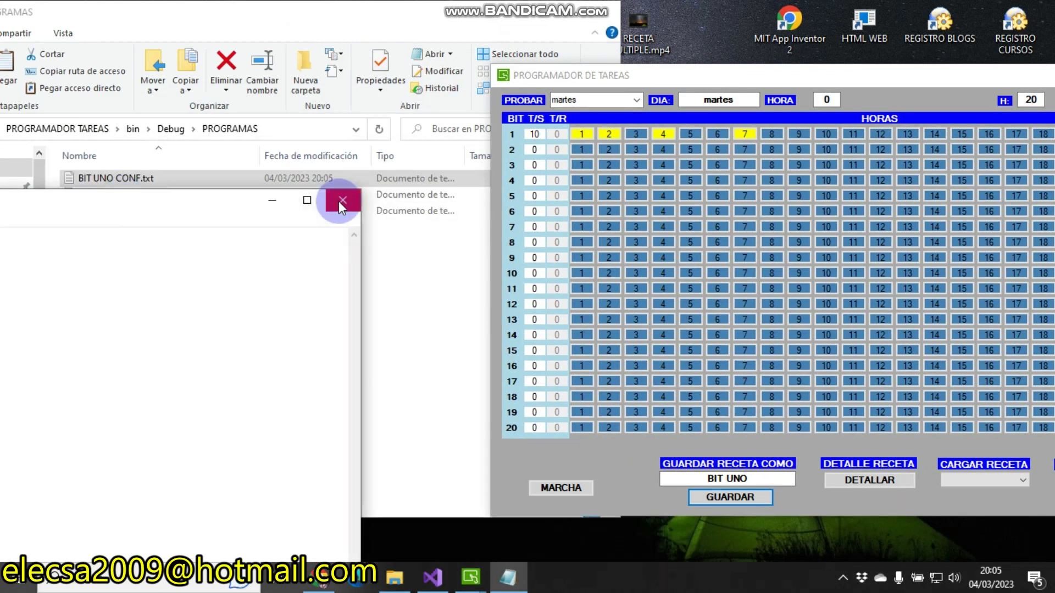
left_click(339, 201)
Open BIT UNO DIAS.txt, highlight the second value in its first row beside the programmer and close the file
double_click(133, 196)
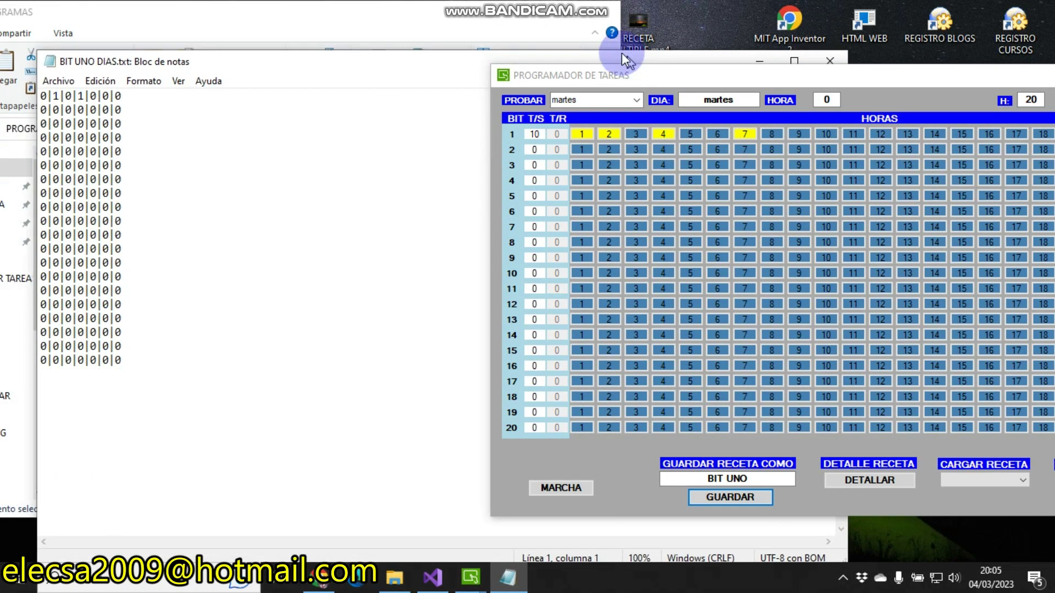
left_click(66, 86)
left_click_drag(66, 86, 36, 86)
left_click_drag(750, 76, 629, 117)
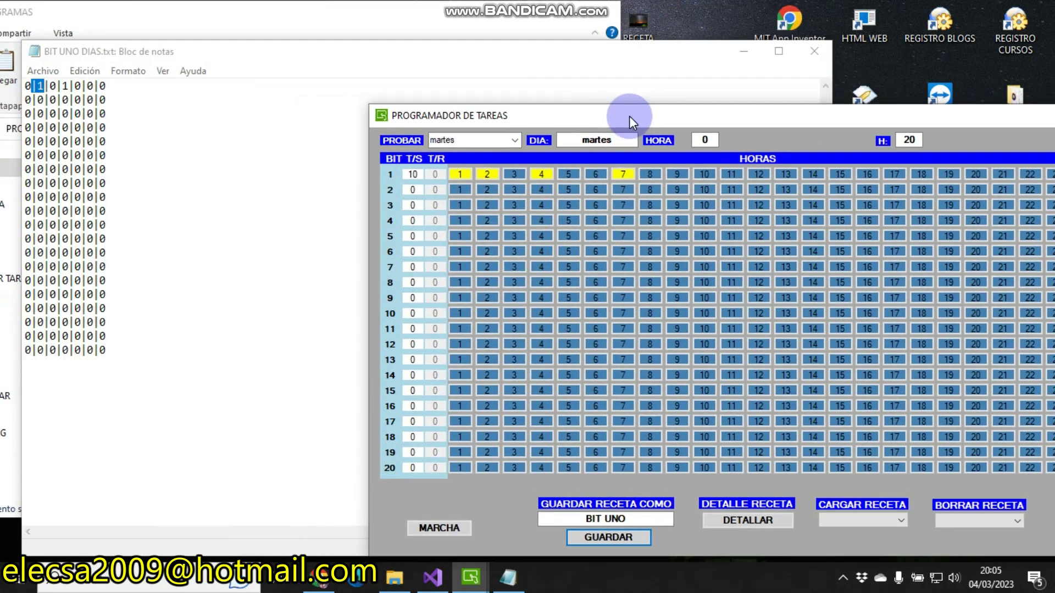
left_click(816, 46)
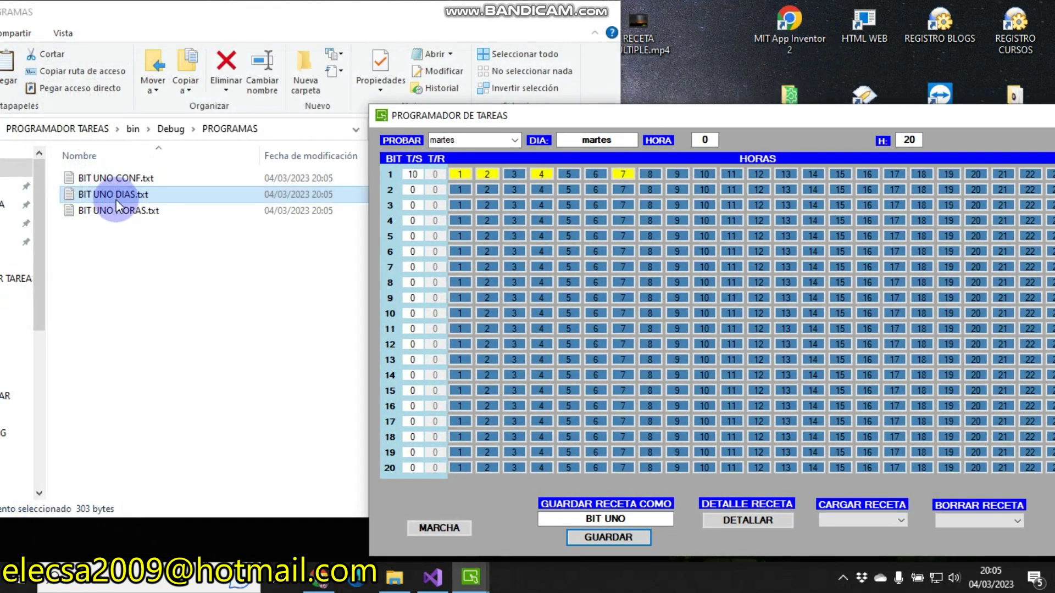
Open BIT UNO HORAS.txt, narrow its window to compare the hours with the programmer's grid, and close it
double_click(109, 212)
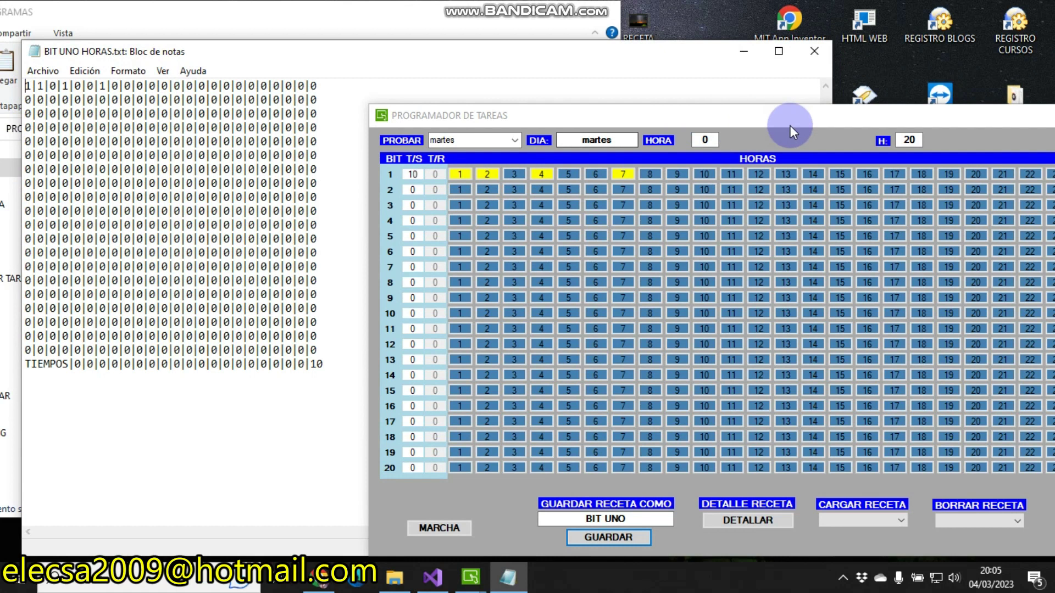
left_click_drag(831, 91, 338, 85)
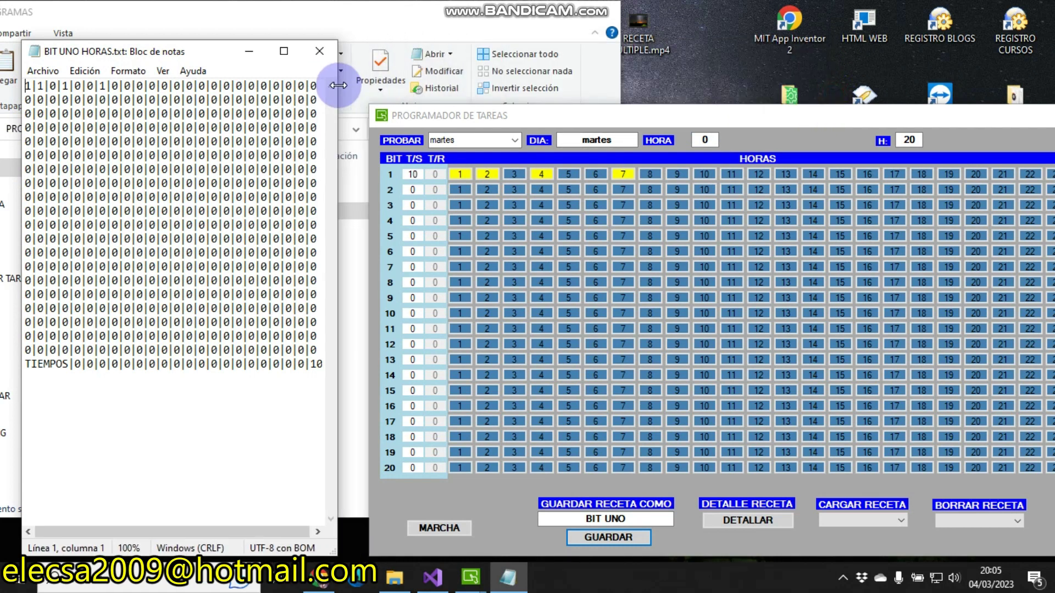
left_click(326, 49)
Bring the programmer's hours and days grid fully into view and set the T/S time of bit 2 to 20
left_click_drag(569, 117, 358, 30)
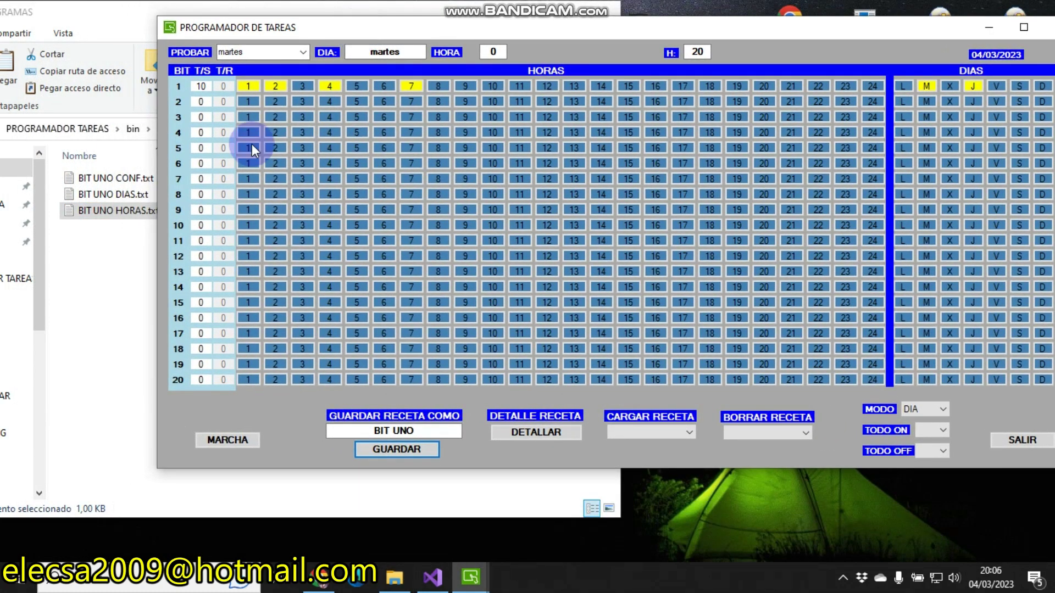
left_click(195, 103)
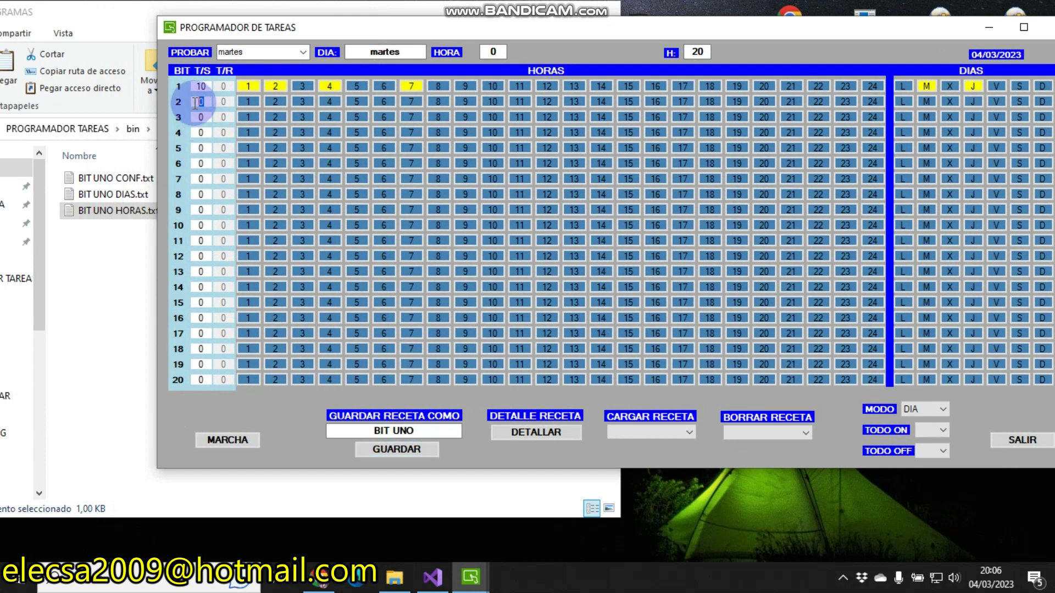
type("20")
Deactivate hours 1, 2, 4 and 7 and the days M and J for bit 1
left_click(242, 101)
left_click(256, 88)
left_click(269, 88)
left_click(330, 87)
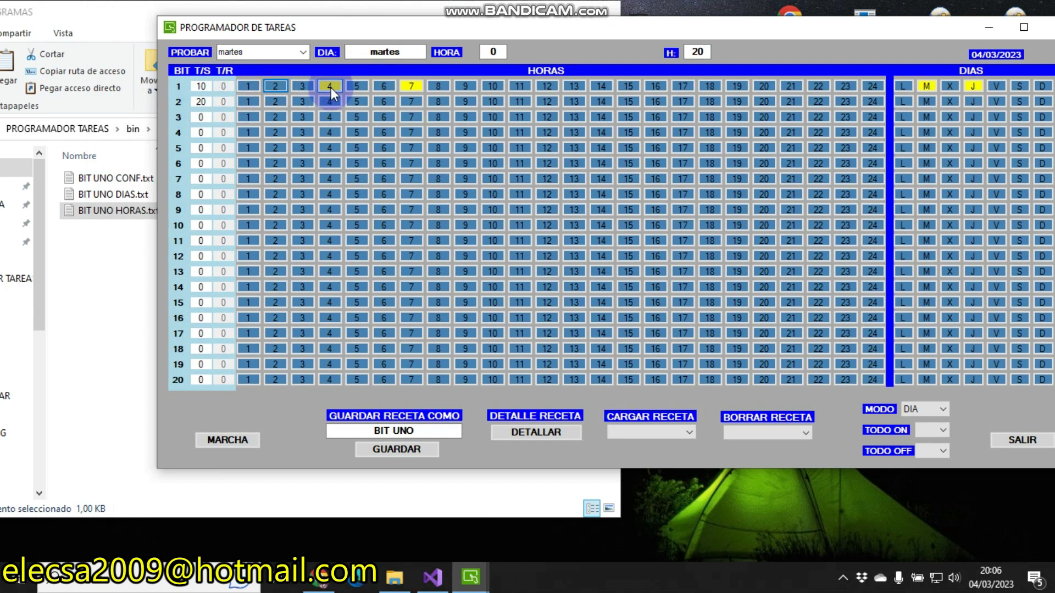
left_click(404, 87)
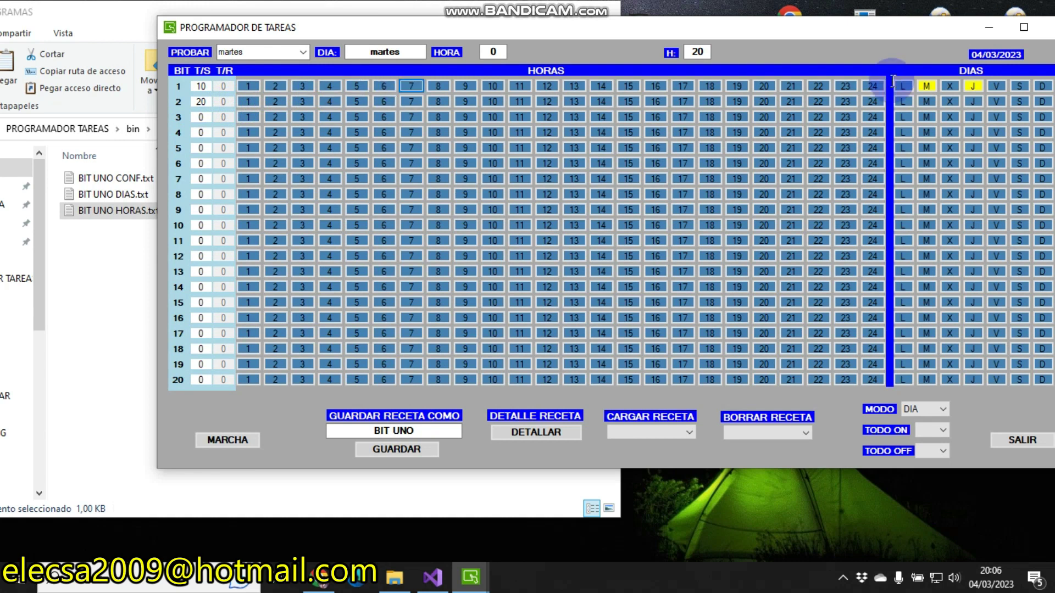
left_click(974, 87)
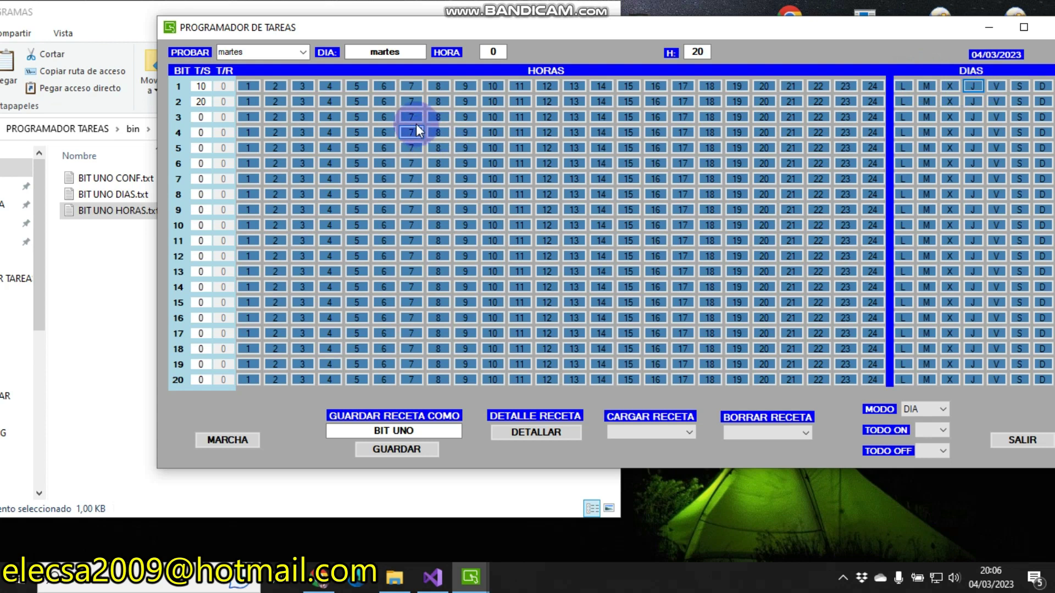
Activate hours 7, 8, 9, 15, 16 and 20 and the days L and D for bit 2
left_click(412, 102)
left_click(434, 105)
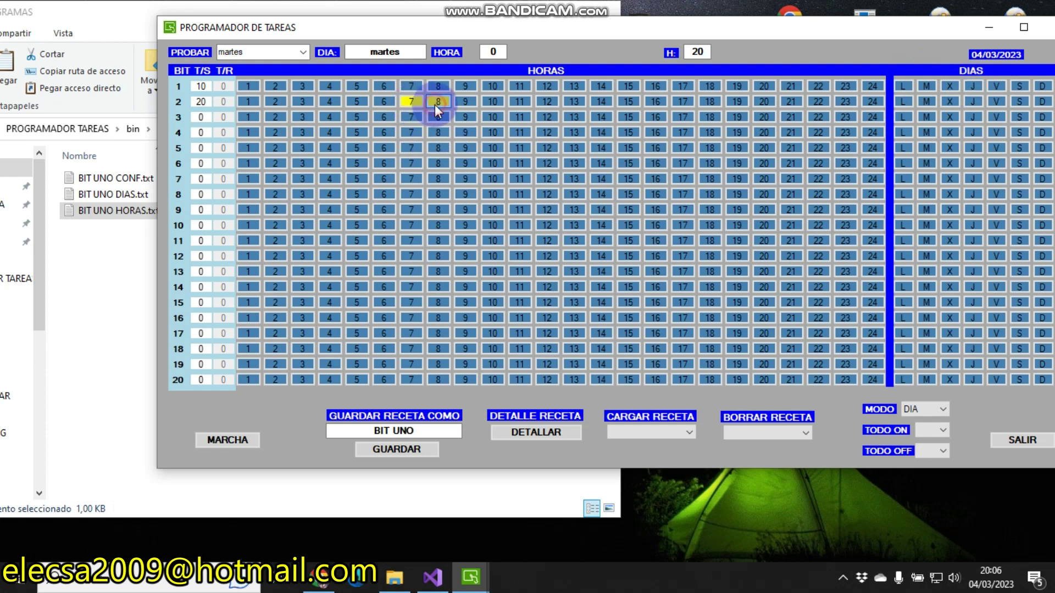
left_click(463, 104)
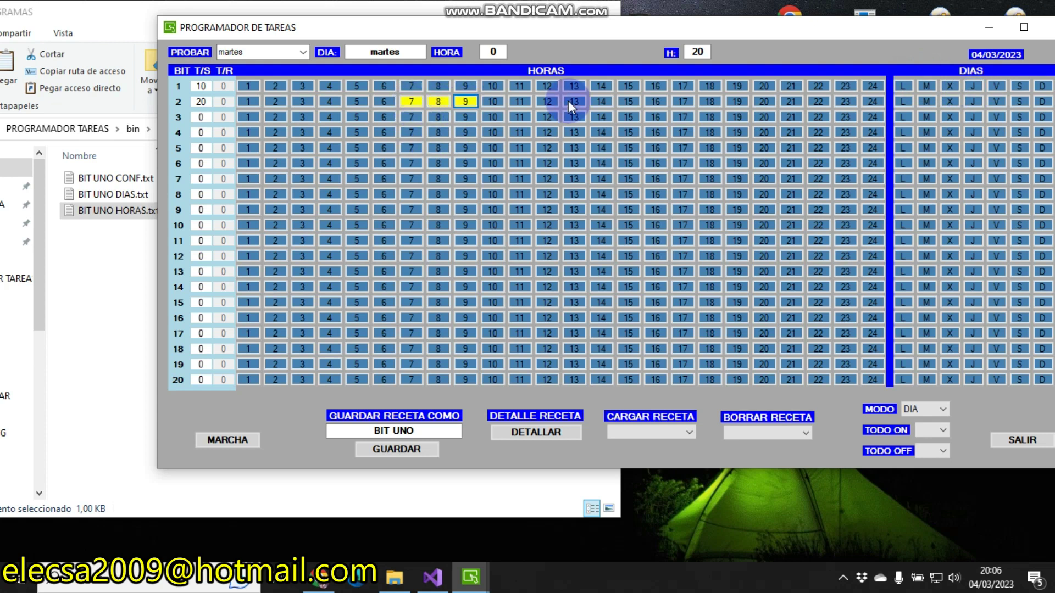
left_click(629, 101)
left_click(651, 104)
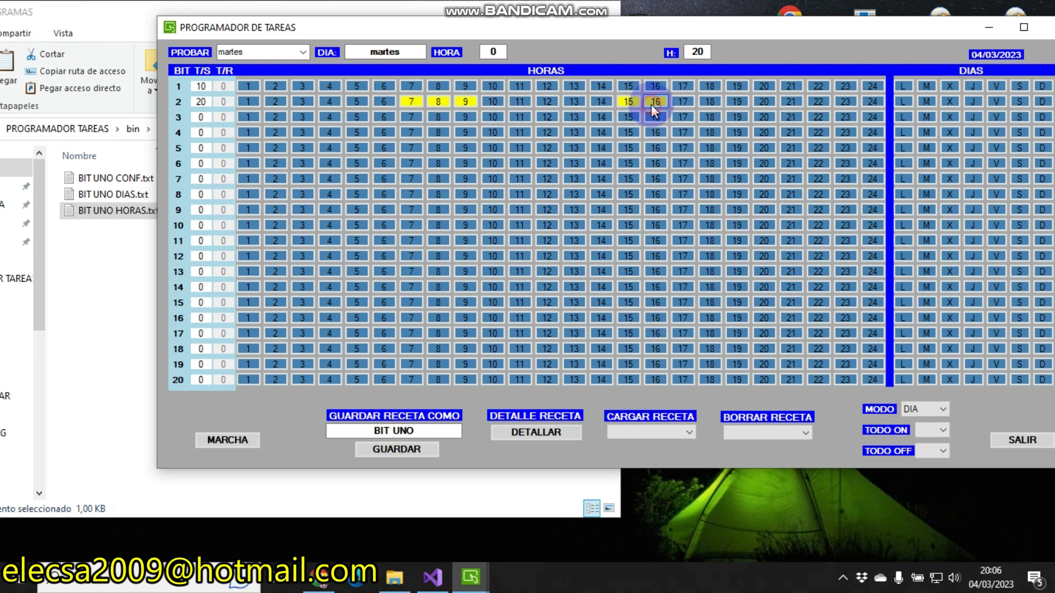
left_click(766, 104)
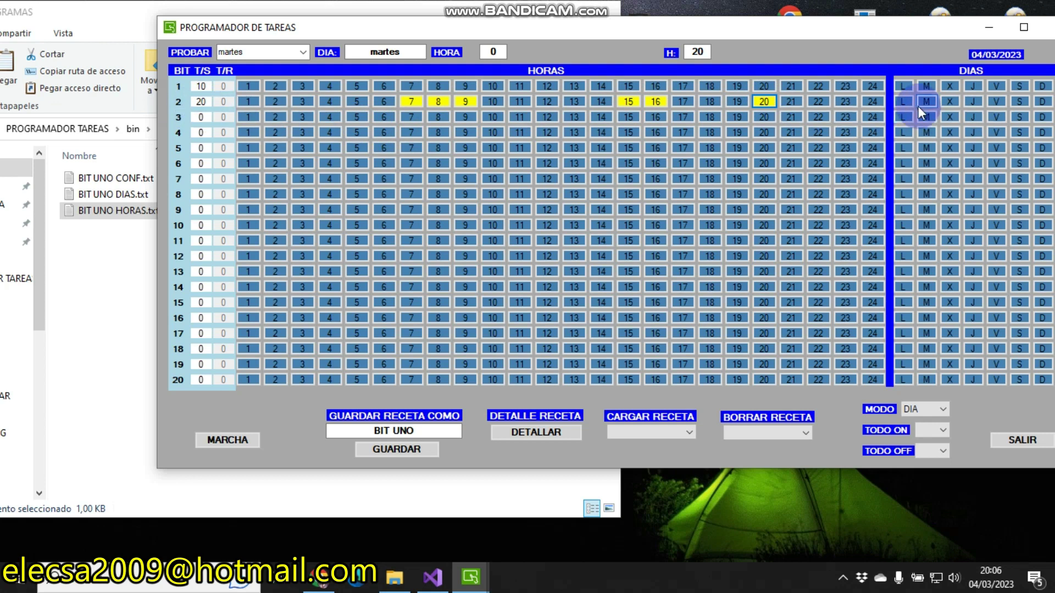
left_click(902, 103)
left_click(1044, 102)
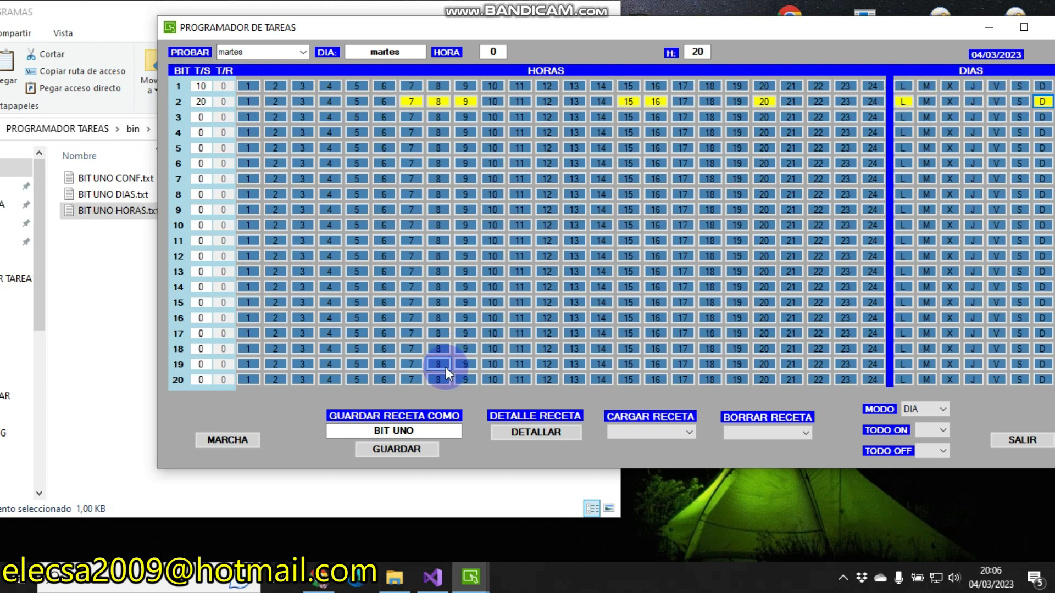
Open the recipe detail table and add PASO 1 with action JIIII and PASO 2 with action HHHHH
left_click(520, 433)
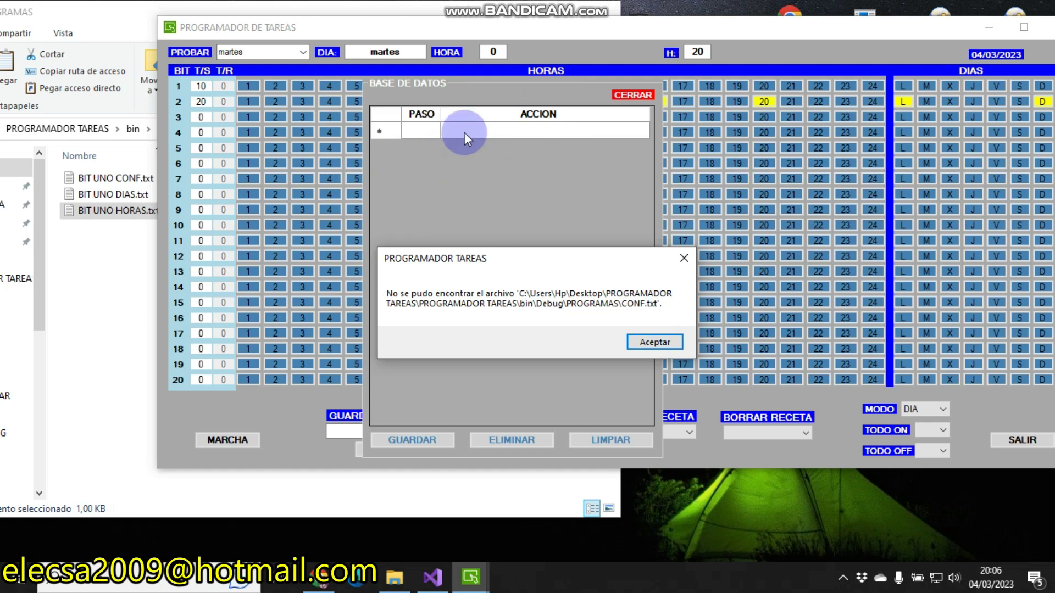
left_click(649, 342)
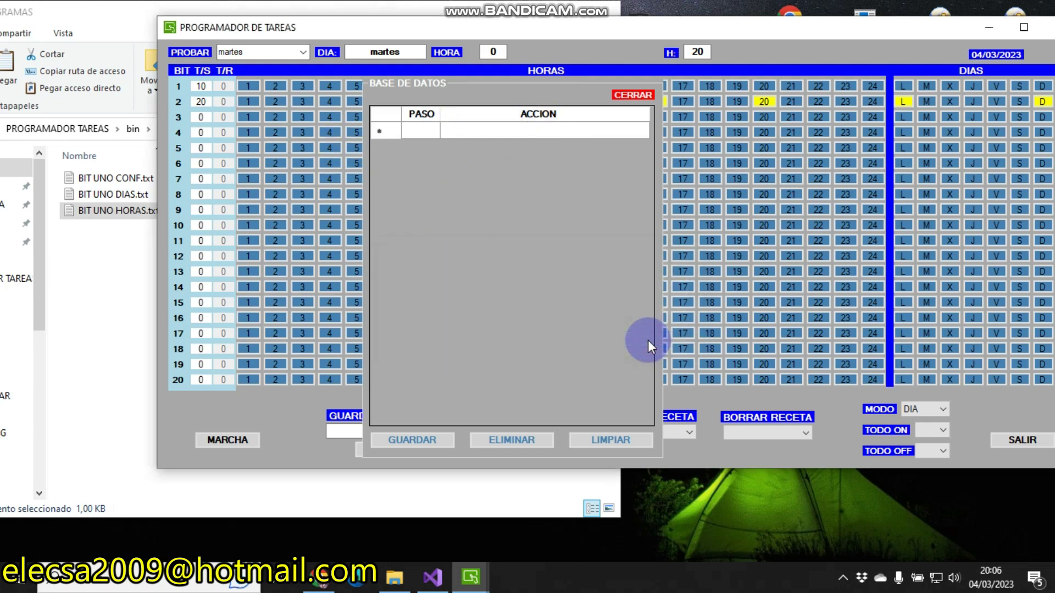
left_click(425, 132)
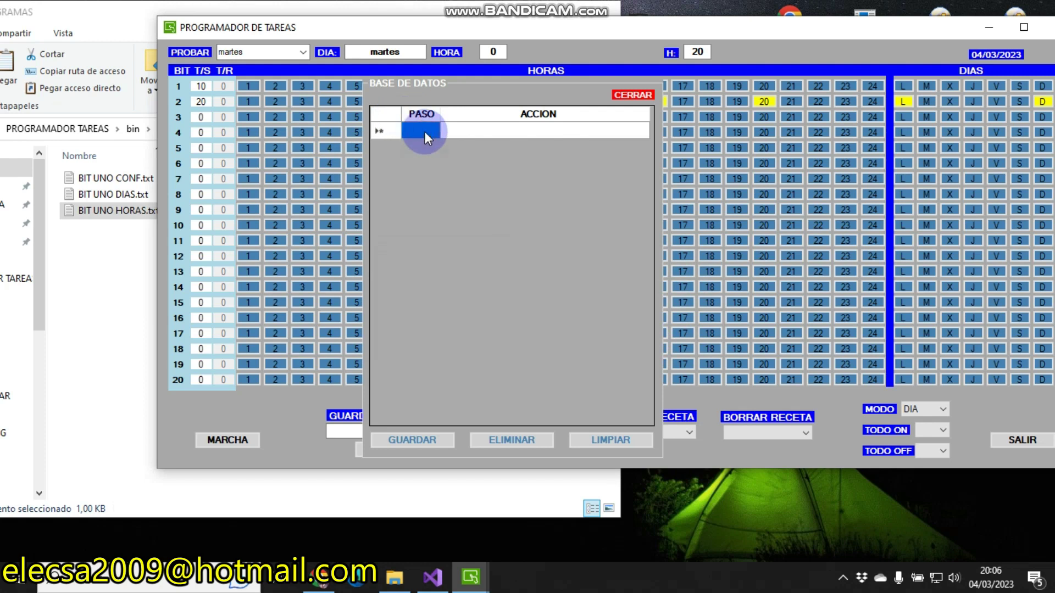
type("1")
left_click(449, 132)
type("JIIII")
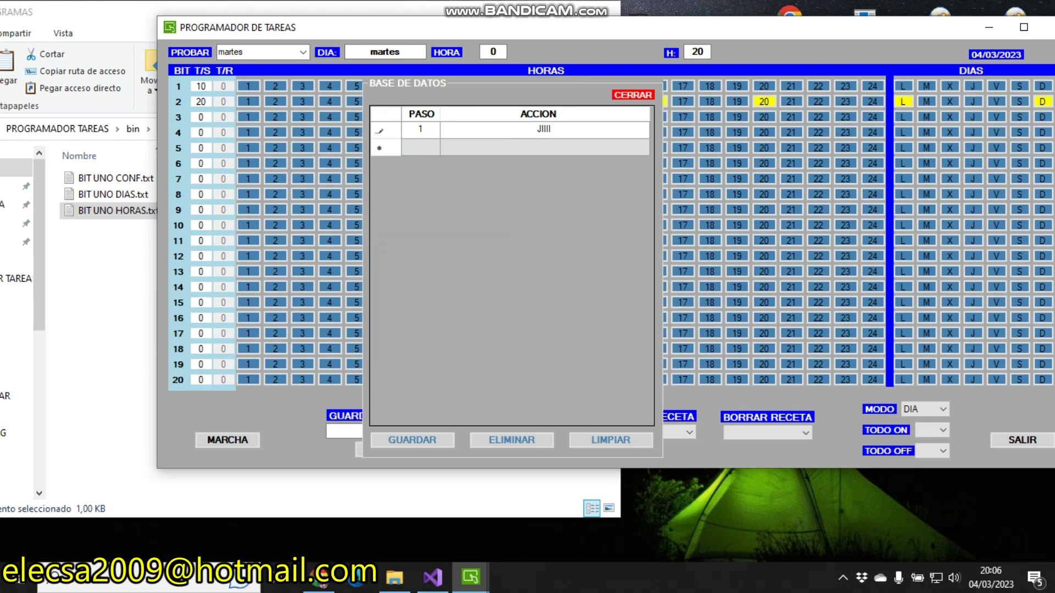
left_click(422, 147)
type("2")
left_click(478, 148)
type("HHHHH")
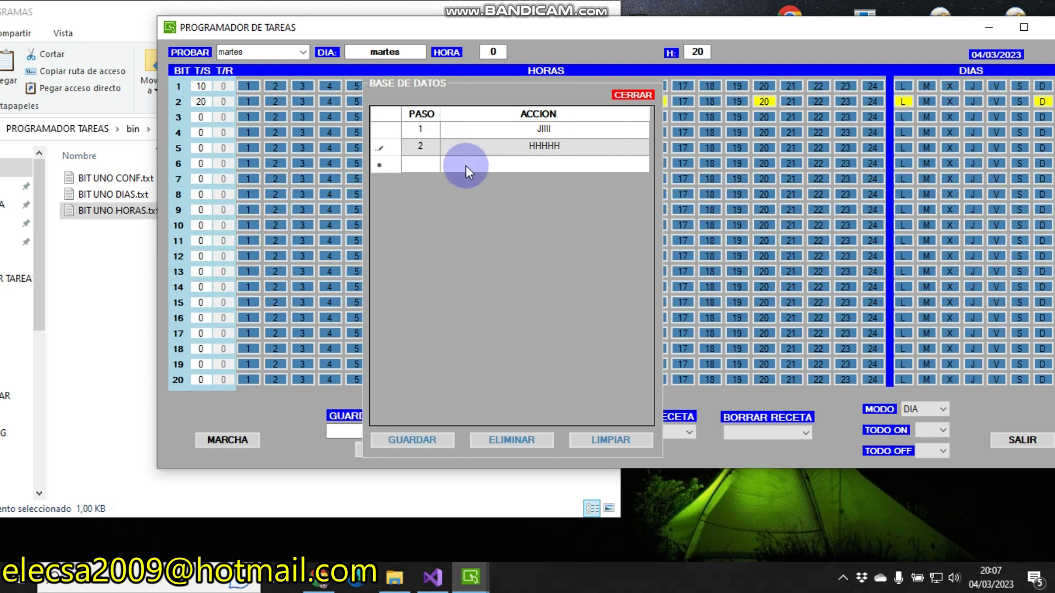
Move the detail table off the bit 2 hours and renumber its two rows as PASO 7 and 8
left_click(437, 165)
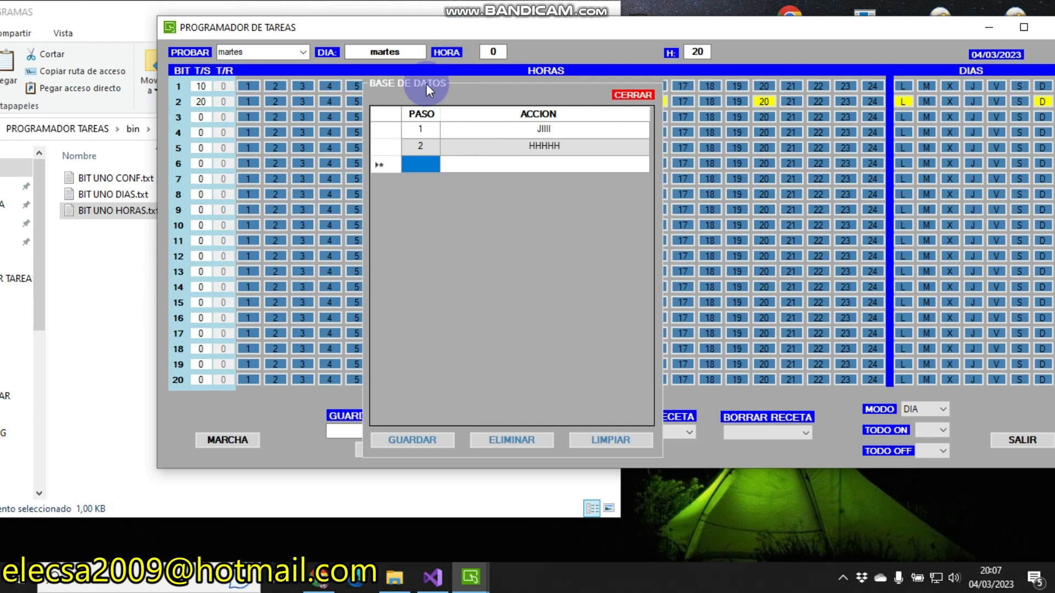
left_click_drag(402, 92, 529, 200)
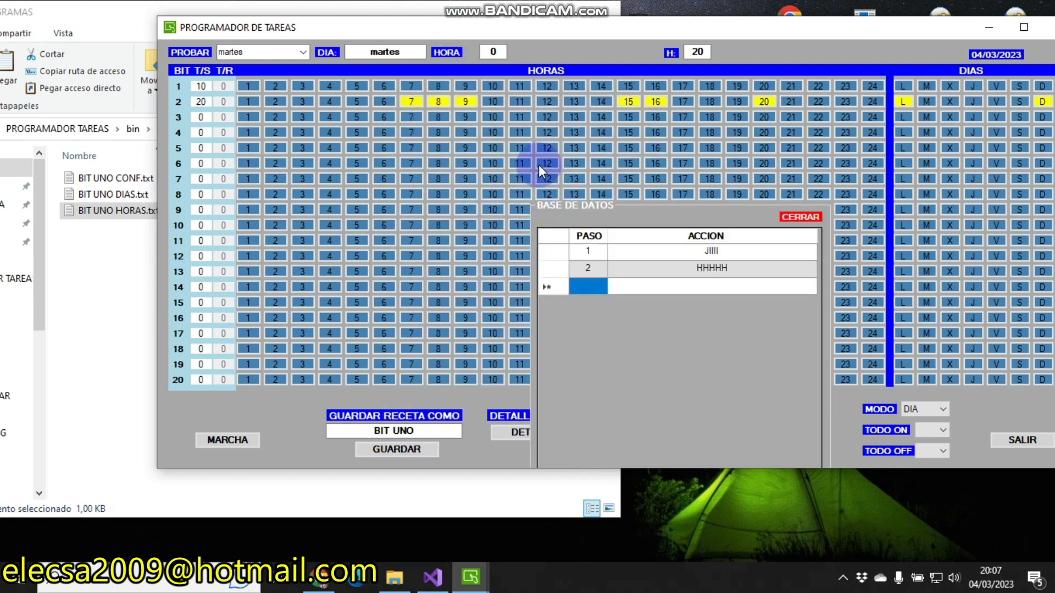
left_click(599, 252)
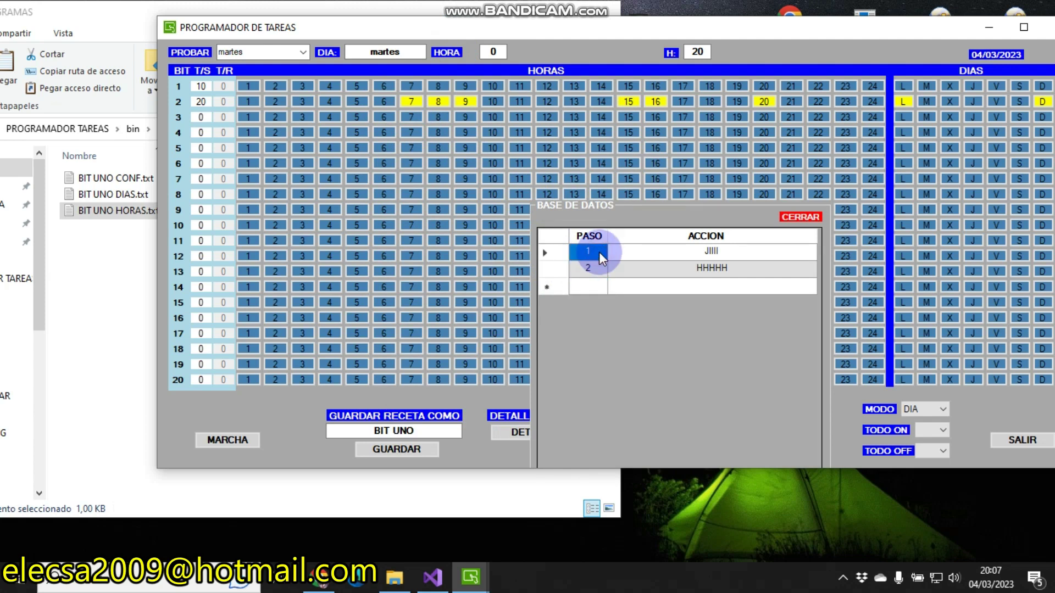
type("7")
left_click(591, 273)
type("8")
Add PASO 9 with action IOIOIOIII and PASO 15 with action JLHKUGJ to the recipe detail
left_click(592, 286)
type("9")
left_click(634, 287)
type("IOIOIOIII")
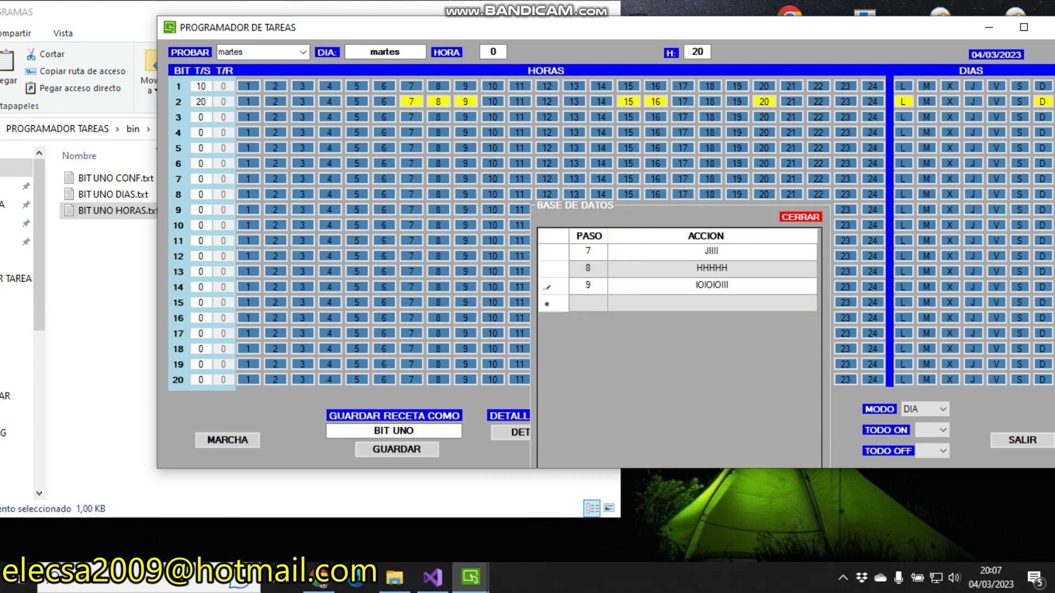
left_click(585, 309)
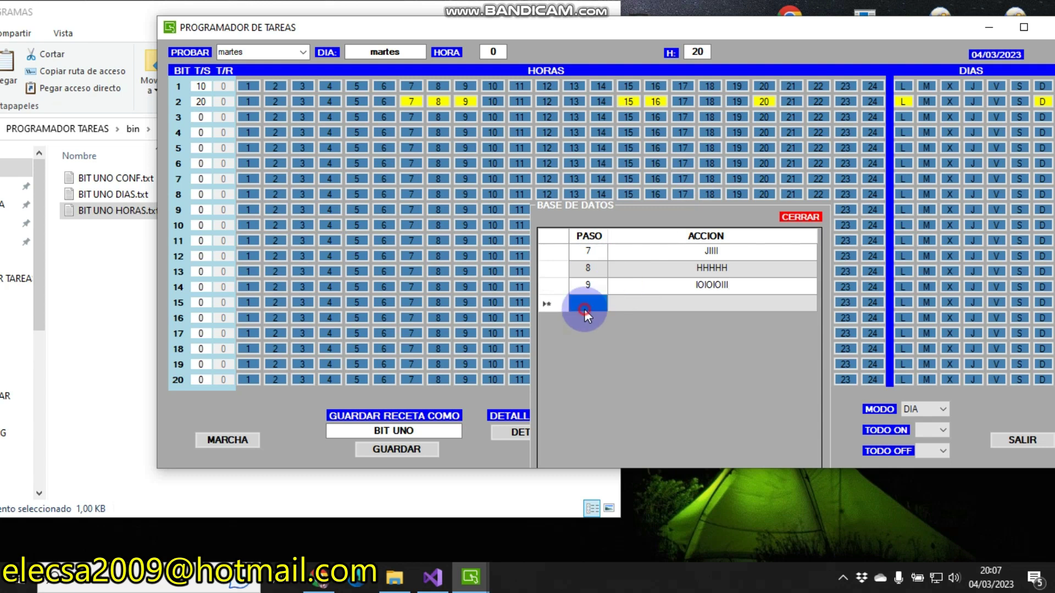
type("15")
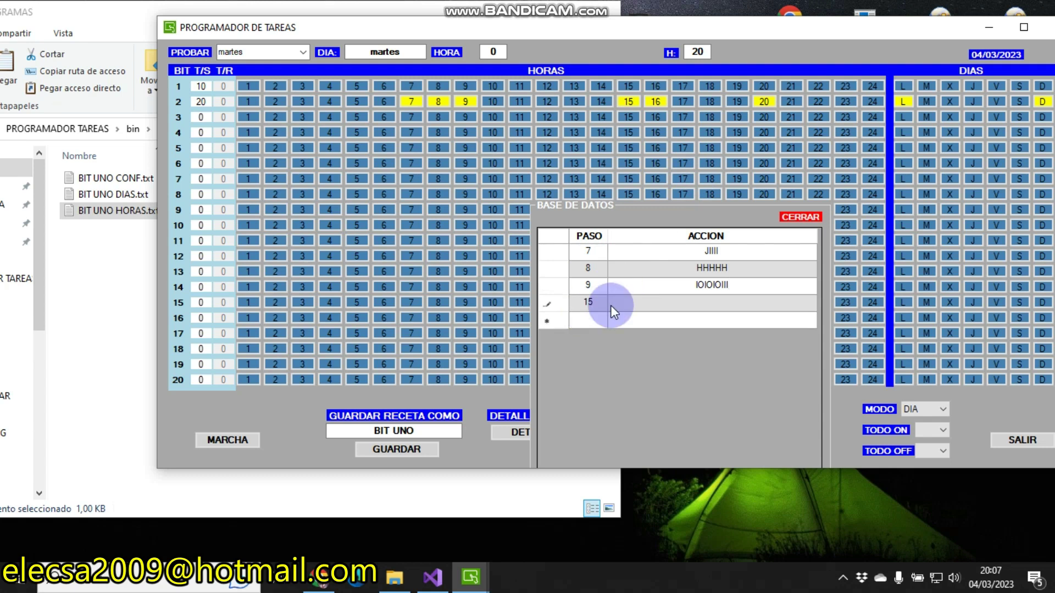
left_click(634, 302)
type("JLHKUGJ")
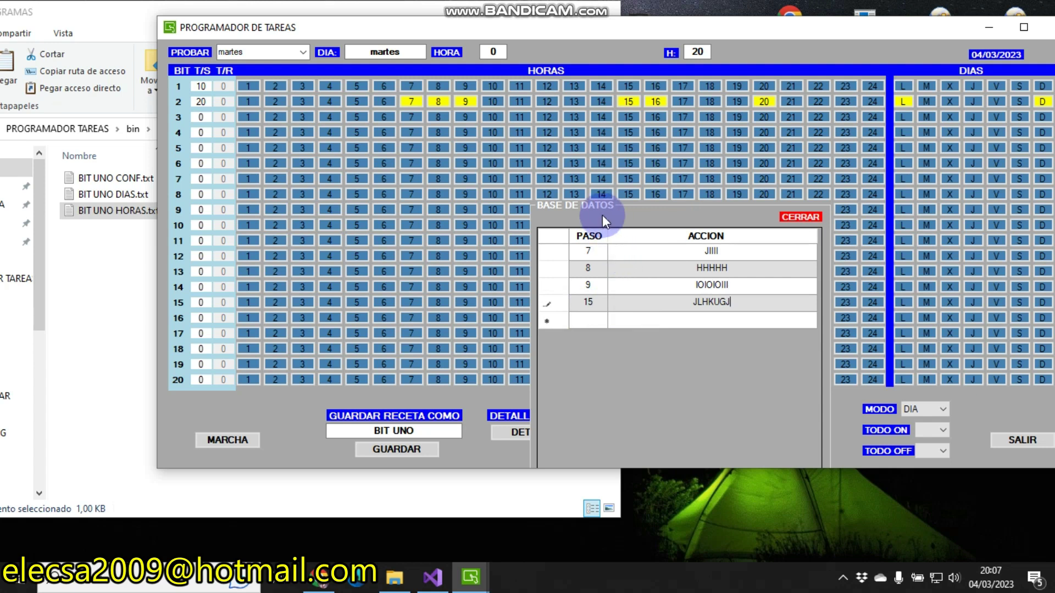
Shift the detail table slightly up and add PASO 16 with action LOKJIOH
left_click_drag(585, 322, 528, 170)
left_click(591, 295)
type("16")
left_click(632, 290)
type("LOKJIOH")
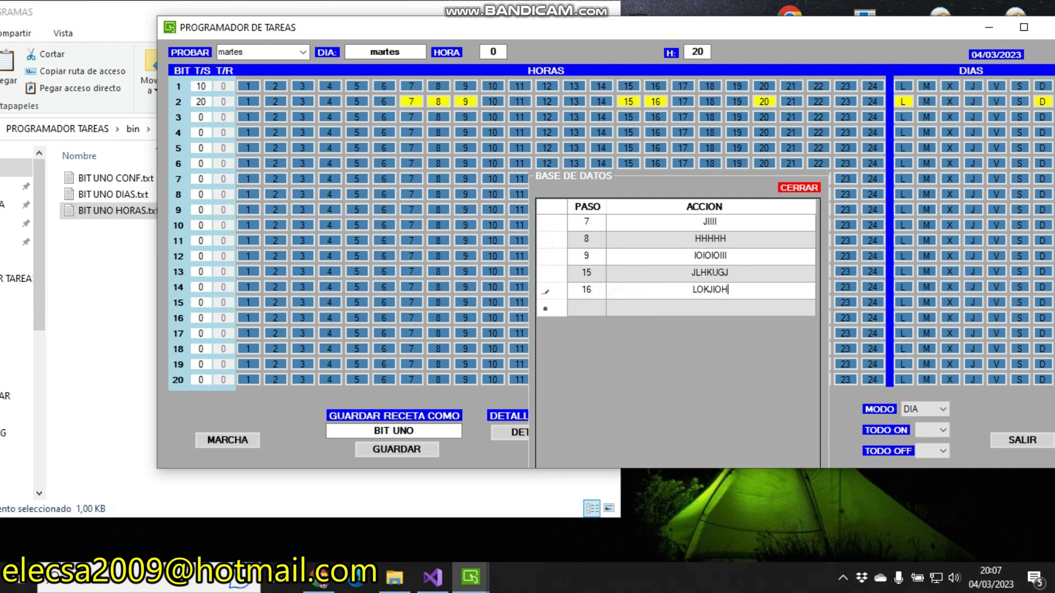
Add PASO 20 with action DGDR and close the recipe detail table
left_click(595, 305)
type("20")
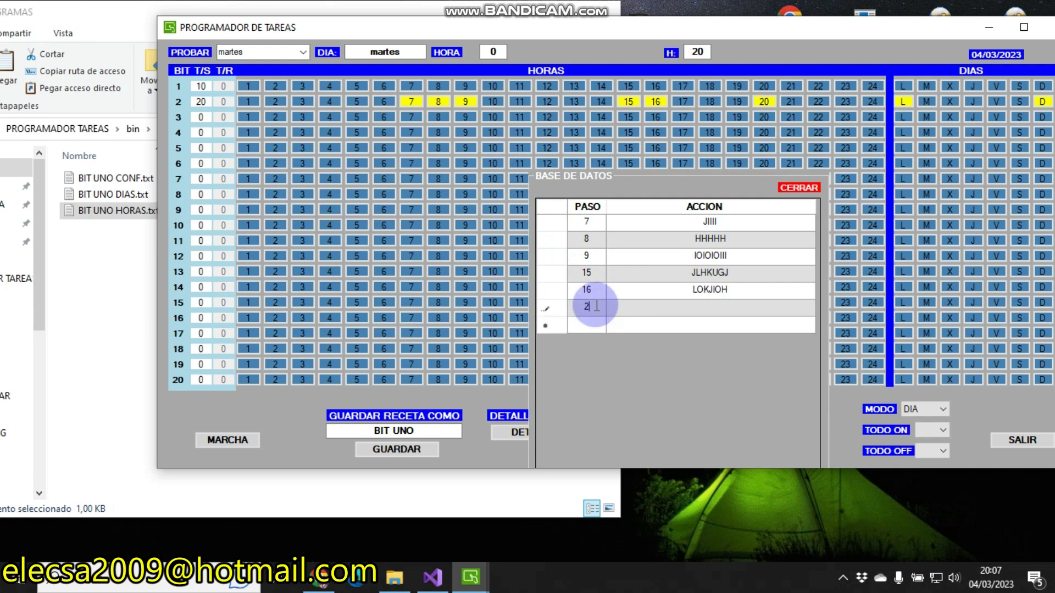
left_click(658, 306)
type("DGDR")
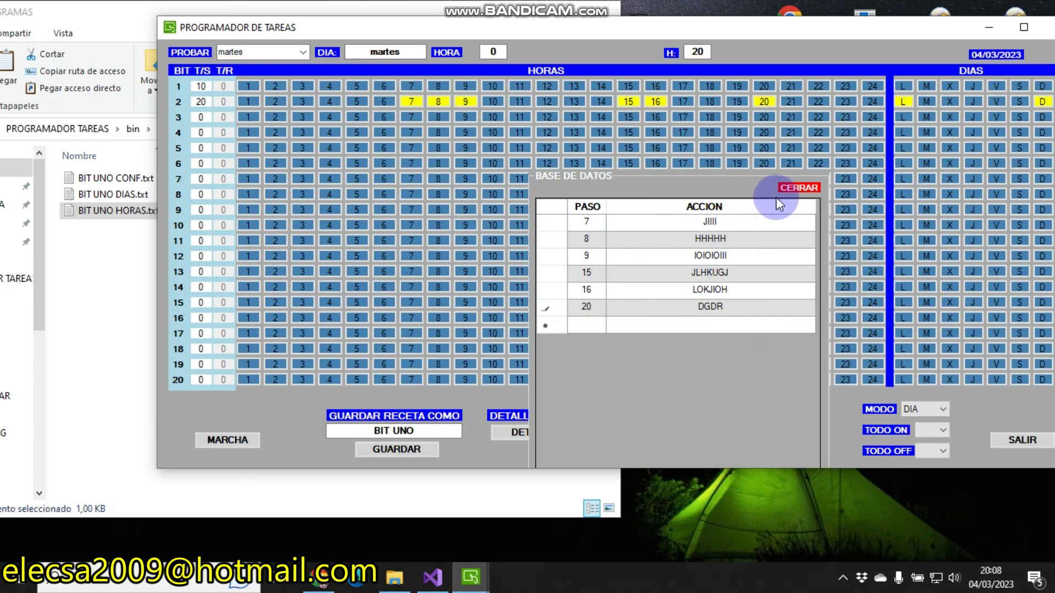
left_click(805, 188)
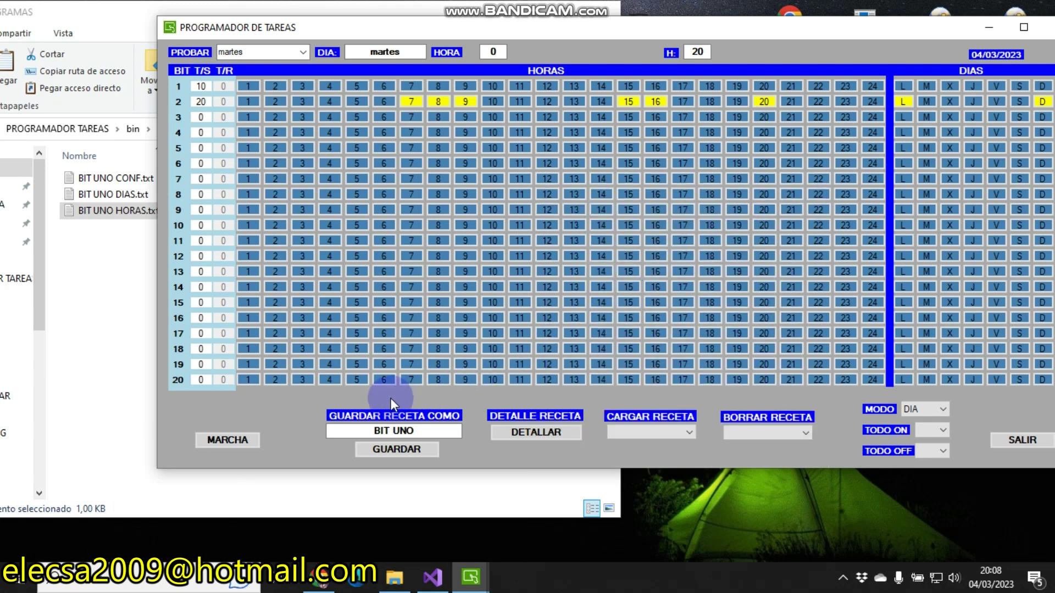
Rename the recipe from its current name to BIT DOS and save it
left_click_drag(419, 434, 395, 431)
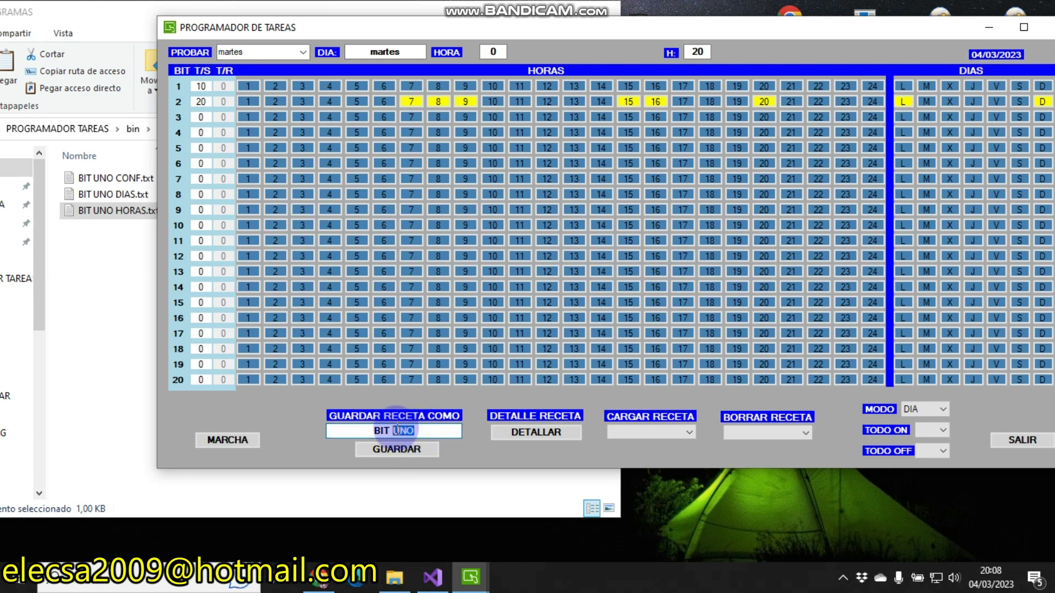
type("DOS")
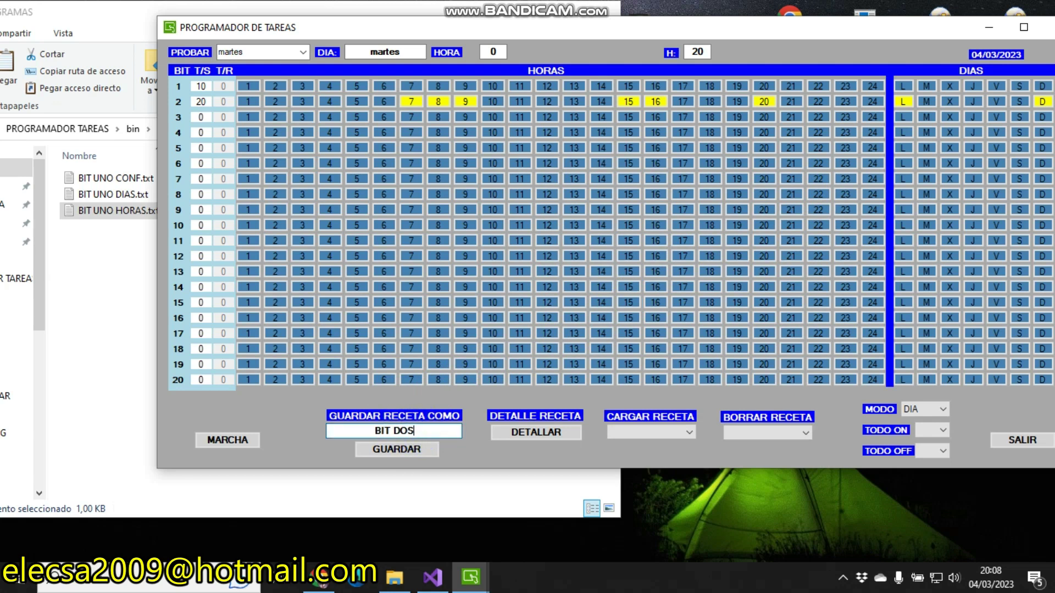
left_click(400, 448)
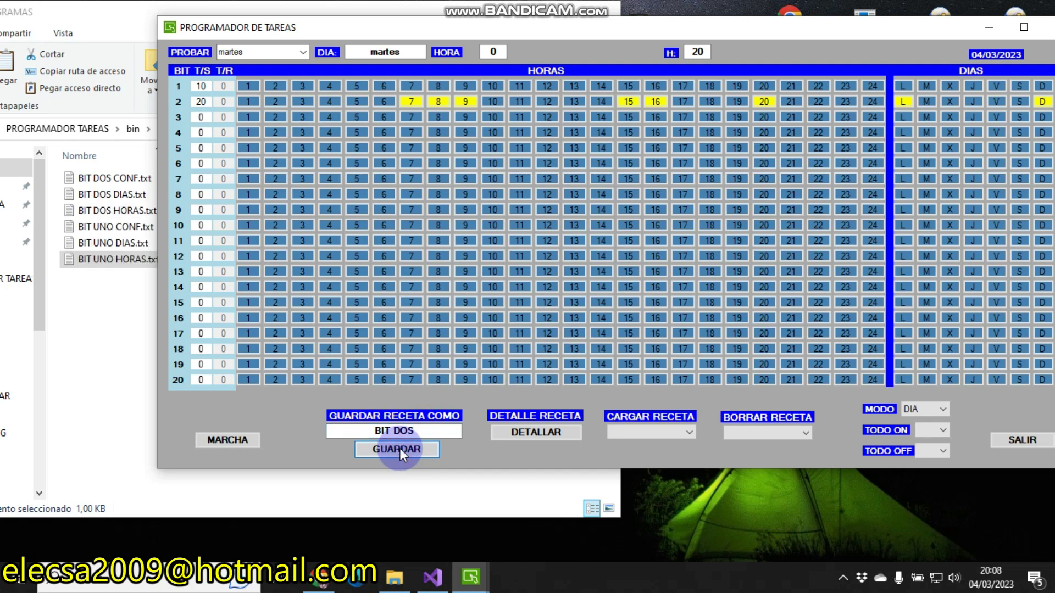
Open BIT DOS CONF.txt to examine the saved step details, shift the programmer window clear of it, and close the file
left_click(95, 179)
double_click(96, 179)
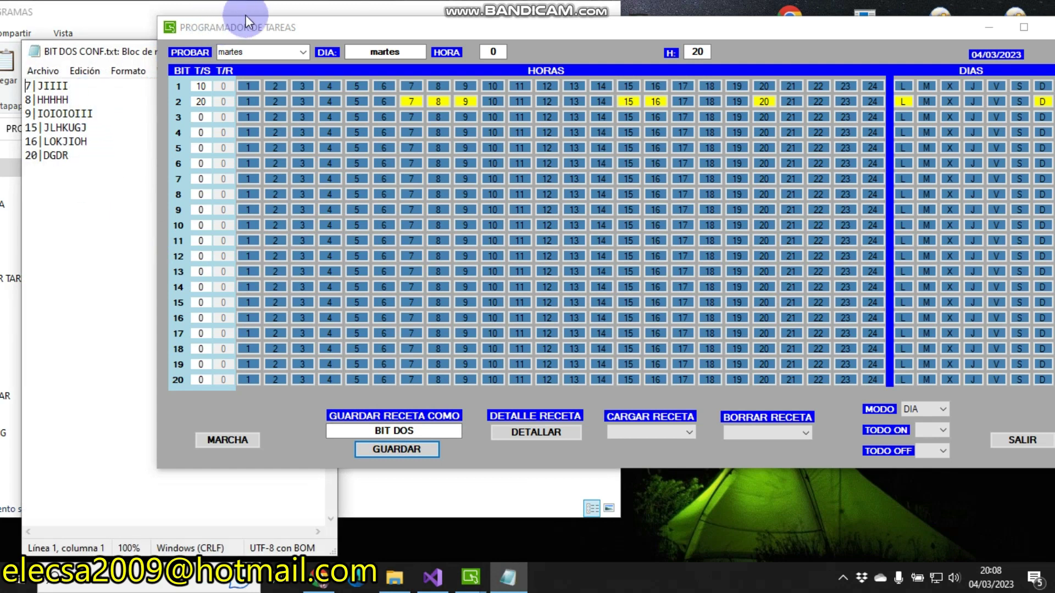
left_click_drag(245, 28, 373, 37)
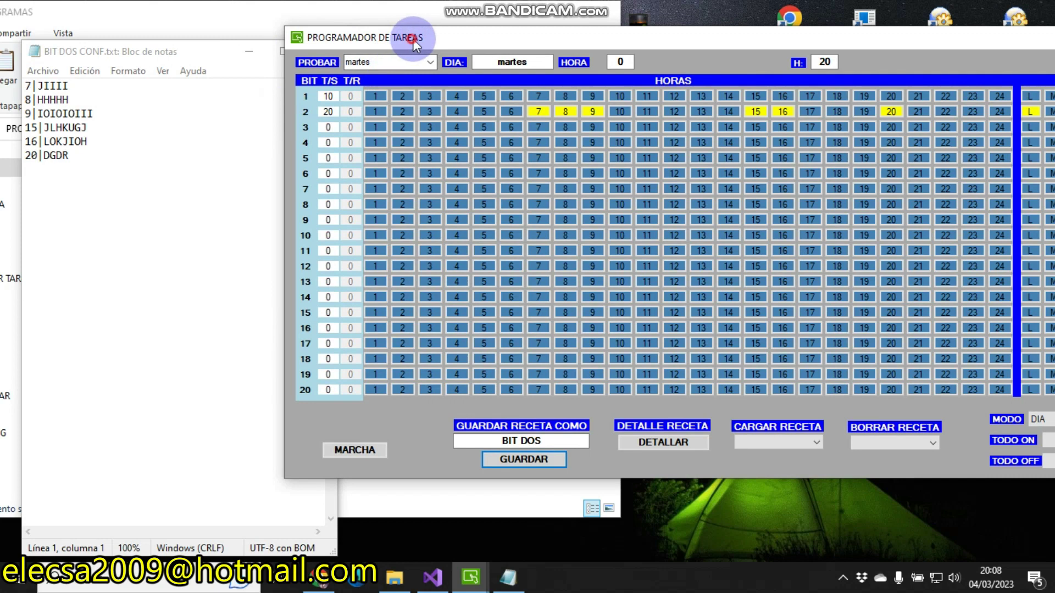
left_click_drag(413, 39, 487, 38)
left_click(320, 50)
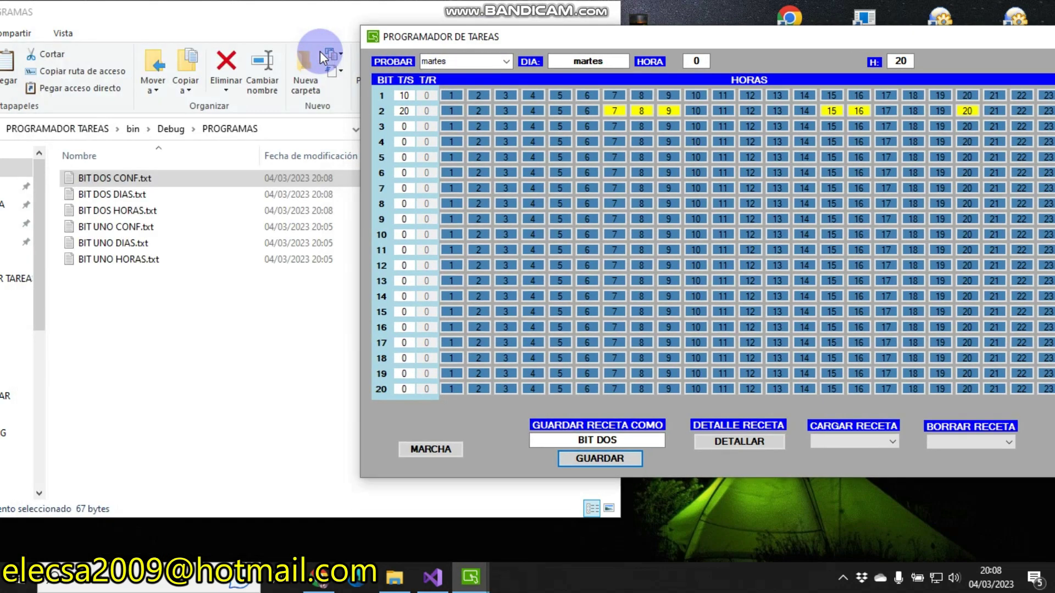
Open BIT DOS DIAS.txt, compare its second line with the days marked for bit 2, and close the file
double_click(133, 195)
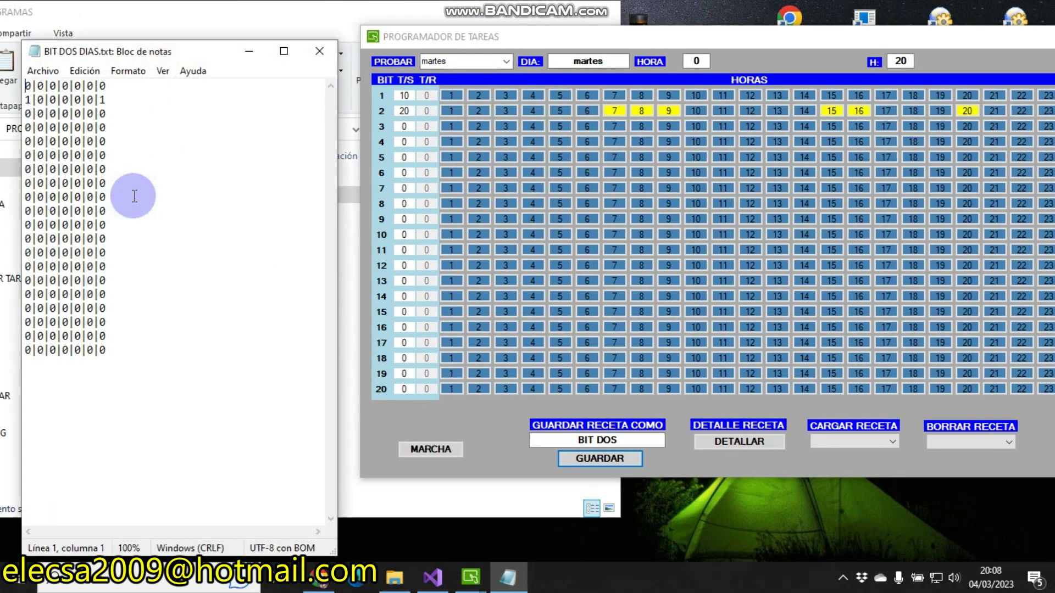
left_click_drag(119, 98, 7, 96)
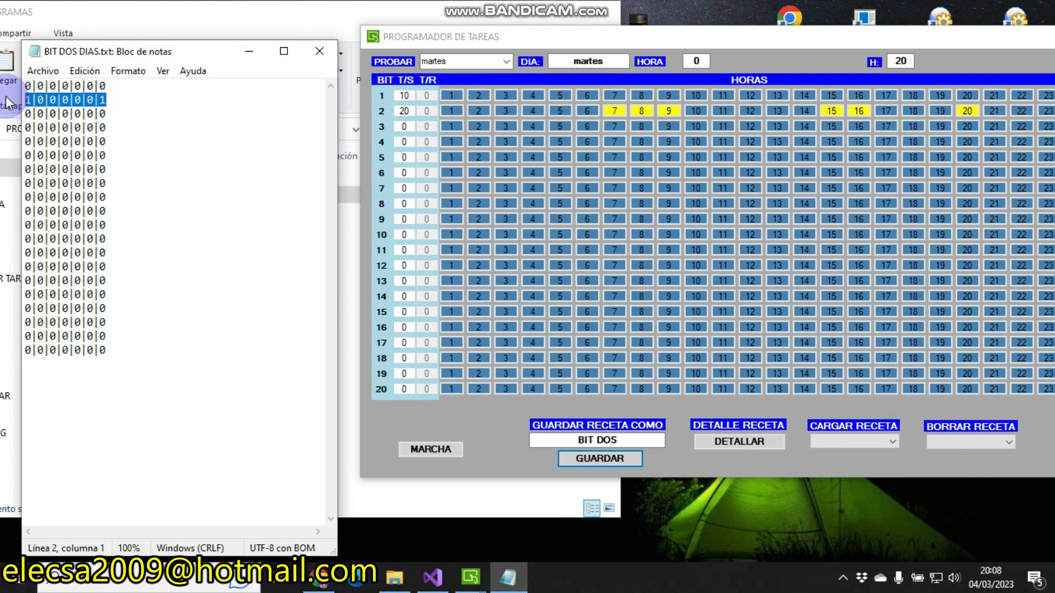
left_click_drag(738, 39, 524, 32)
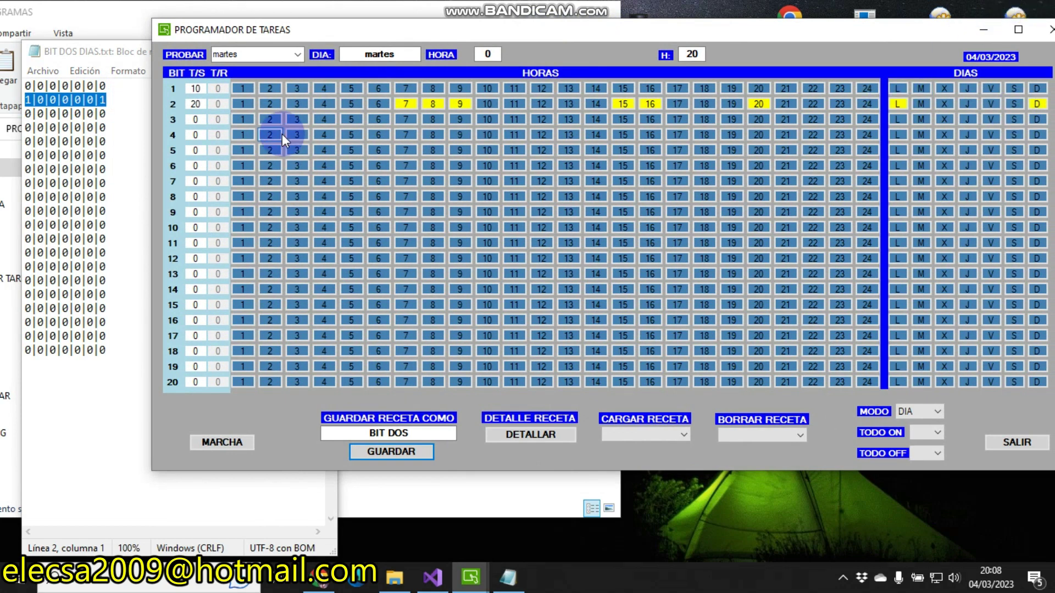
left_click_drag(423, 28, 618, 82)
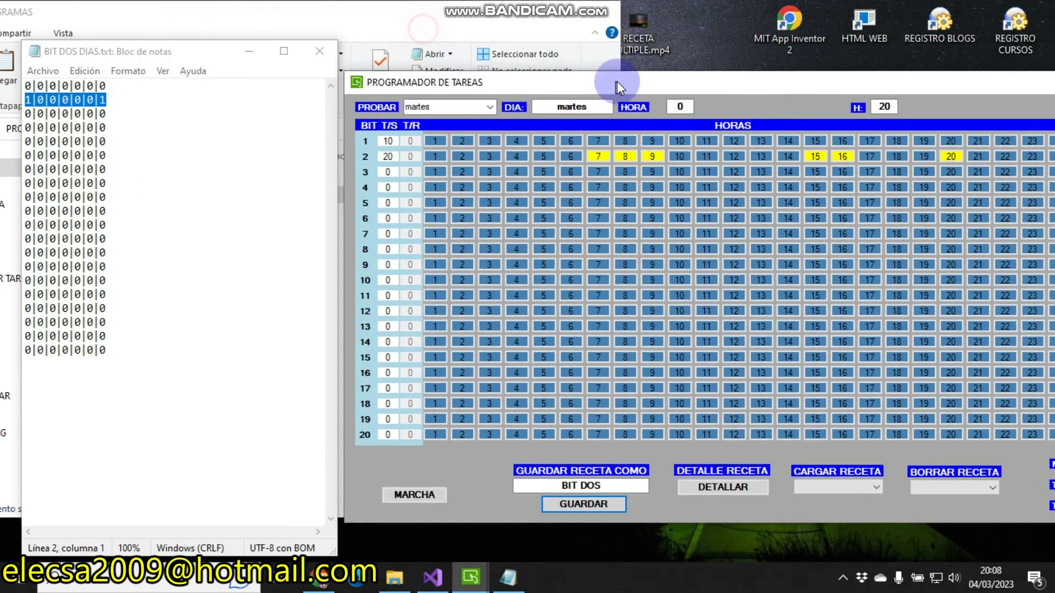
left_click(333, 55)
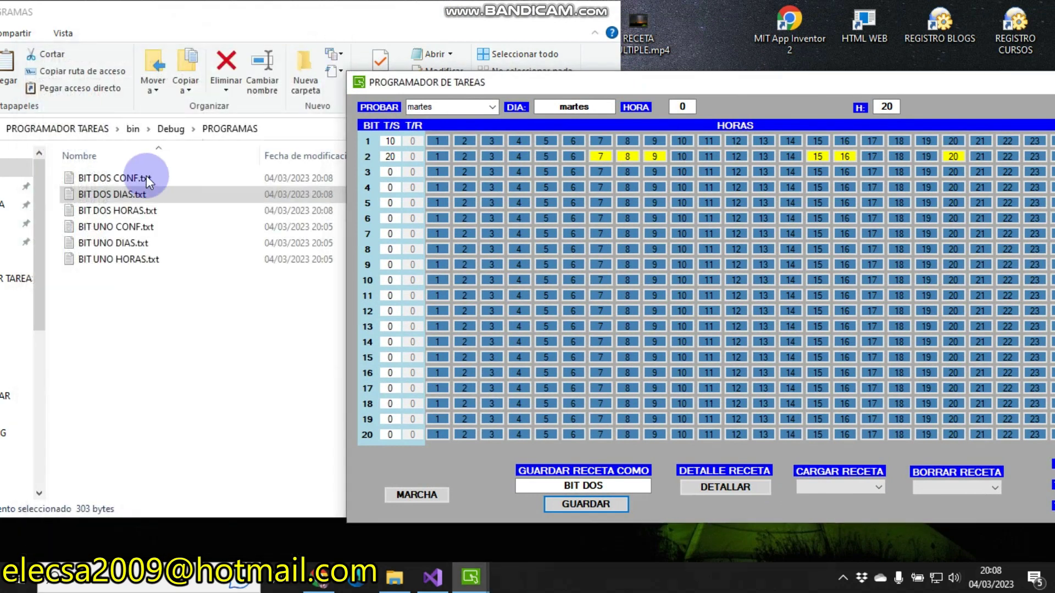
Open BIT DOS HORAS.txt, compare its second line with the hours marked for bit 2, and close the file
left_click(112, 215)
double_click(112, 215)
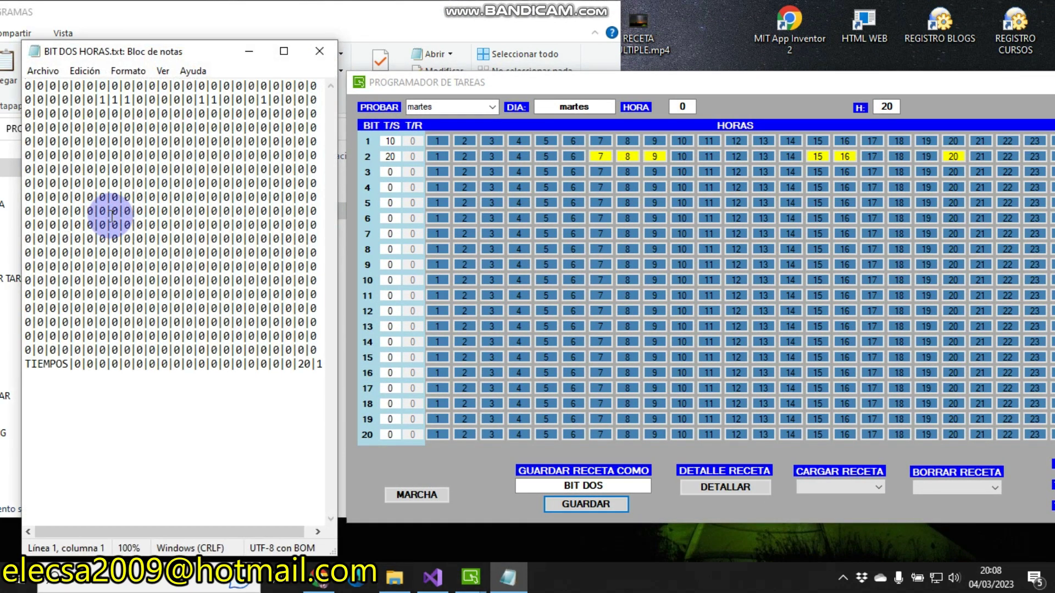
left_click_drag(129, 101, 99, 102)
left_click(626, 210)
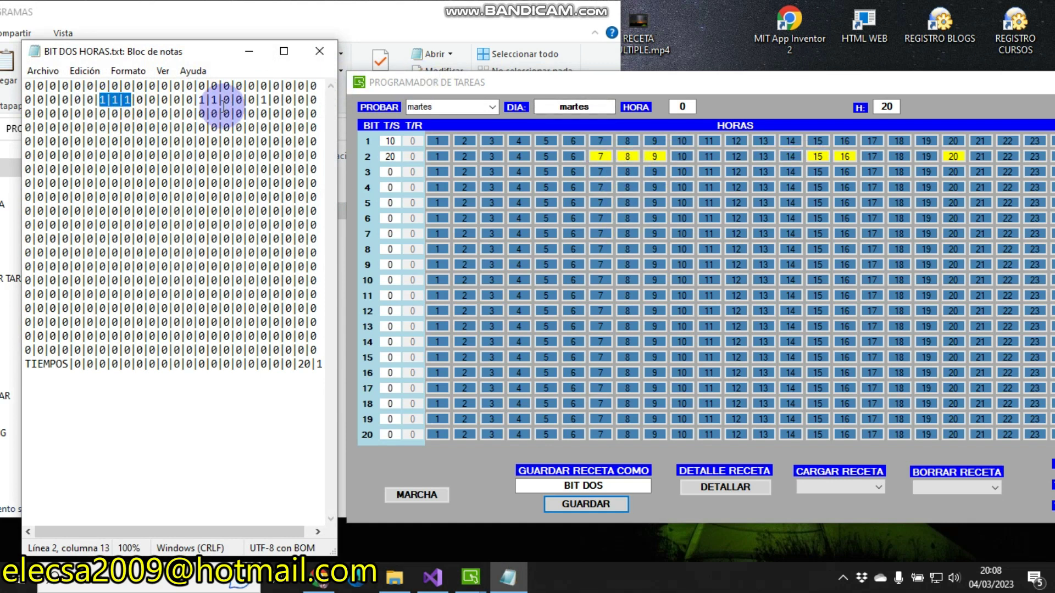
left_click_drag(223, 100, 187, 100)
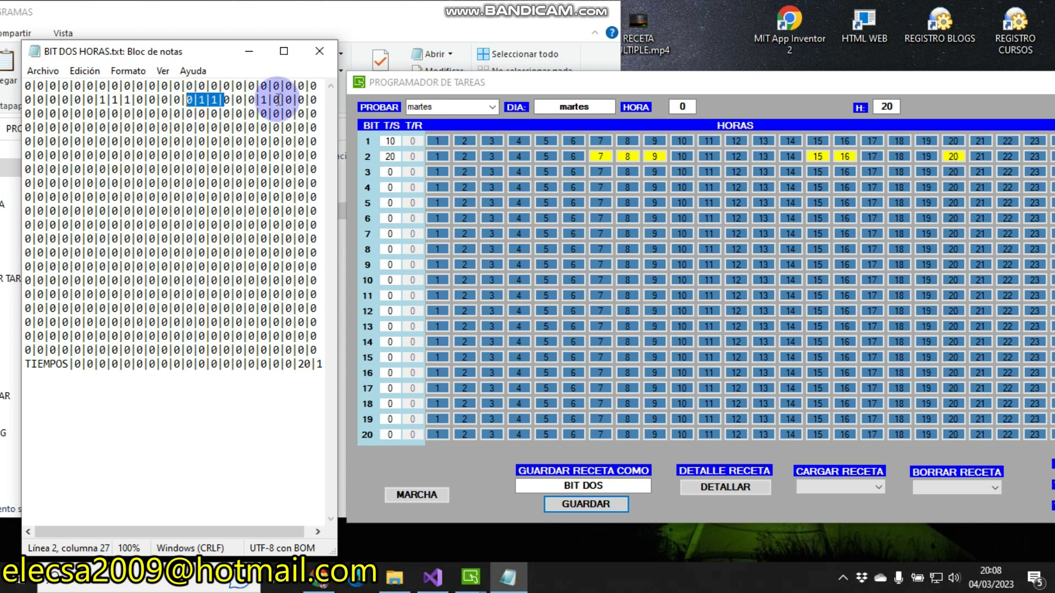
left_click_drag(279, 99, 224, 99)
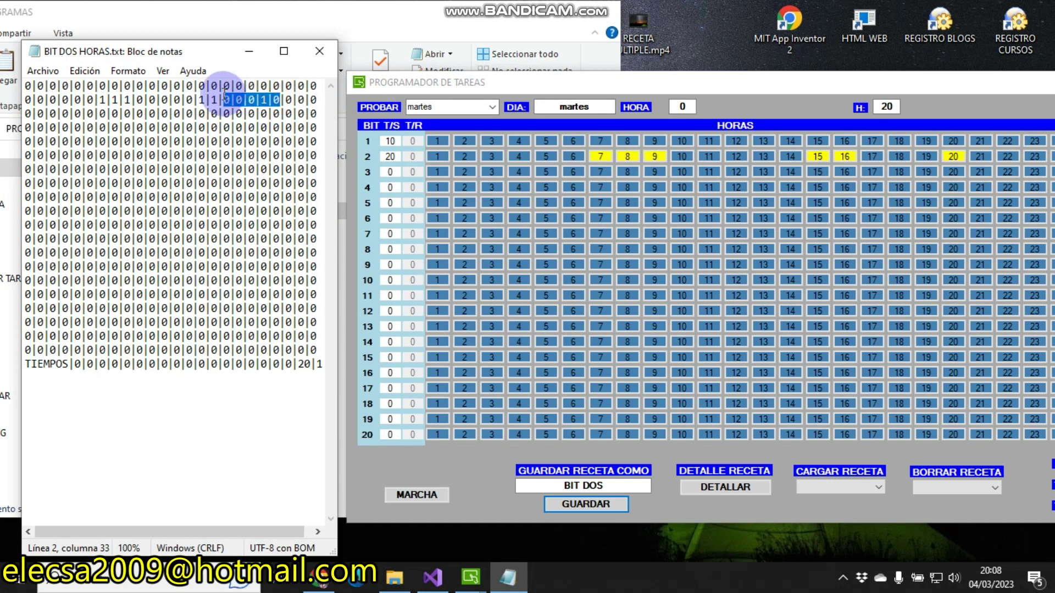
left_click(316, 49)
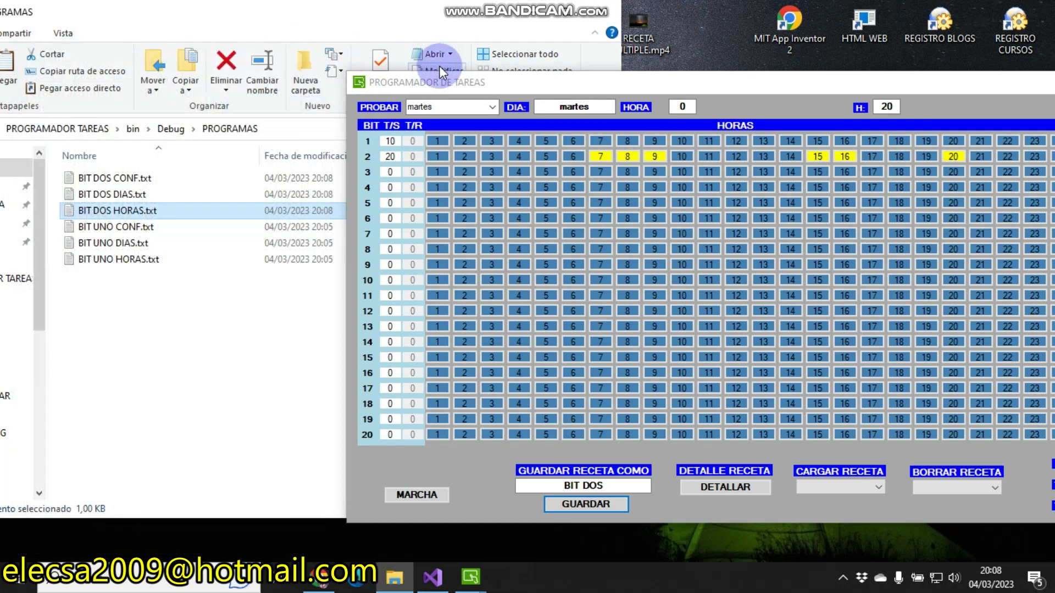
Load the BIT UNO recipe and open its detail table, placing the table clear of the recipe loading list
left_click_drag(470, 82, 295, 16)
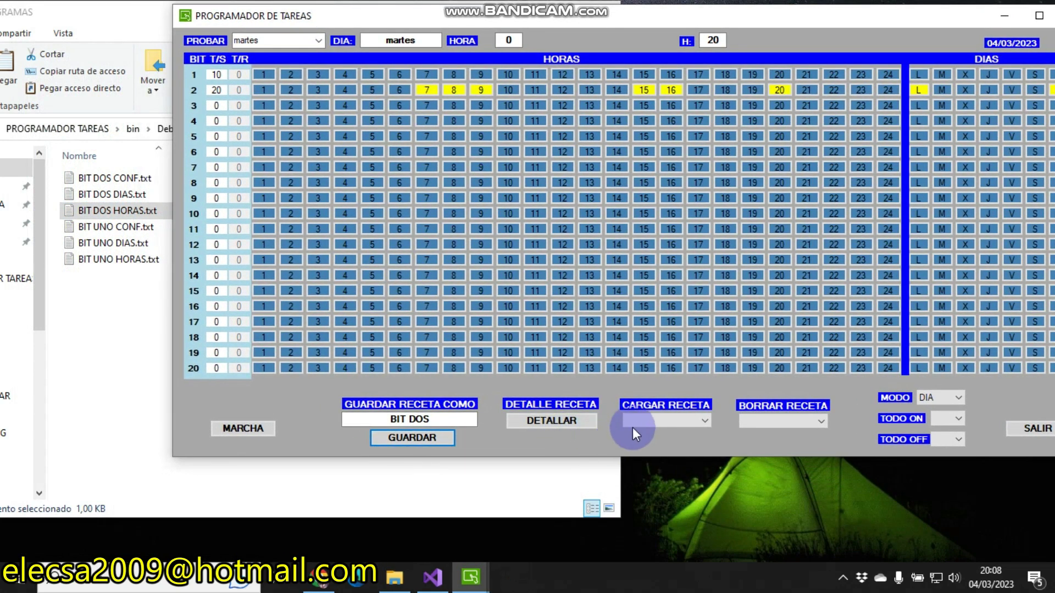
left_click(647, 418)
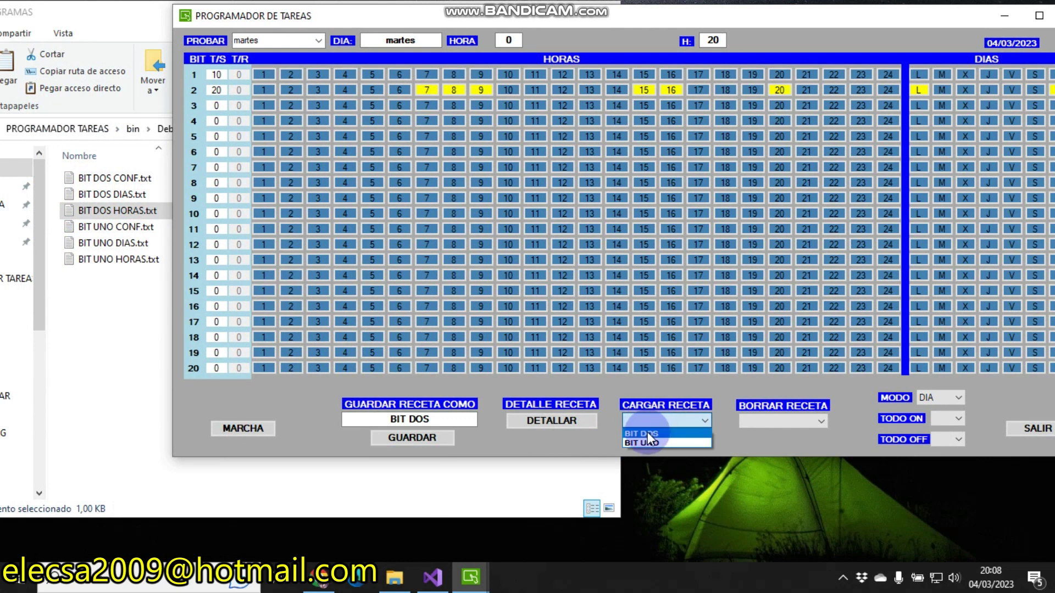
left_click(648, 442)
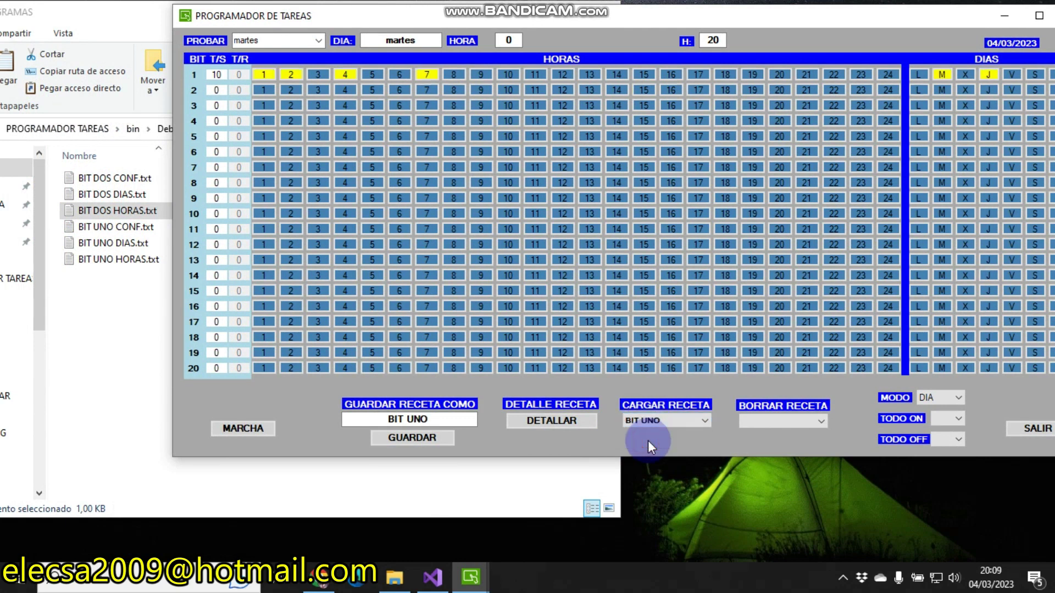
left_click(528, 420)
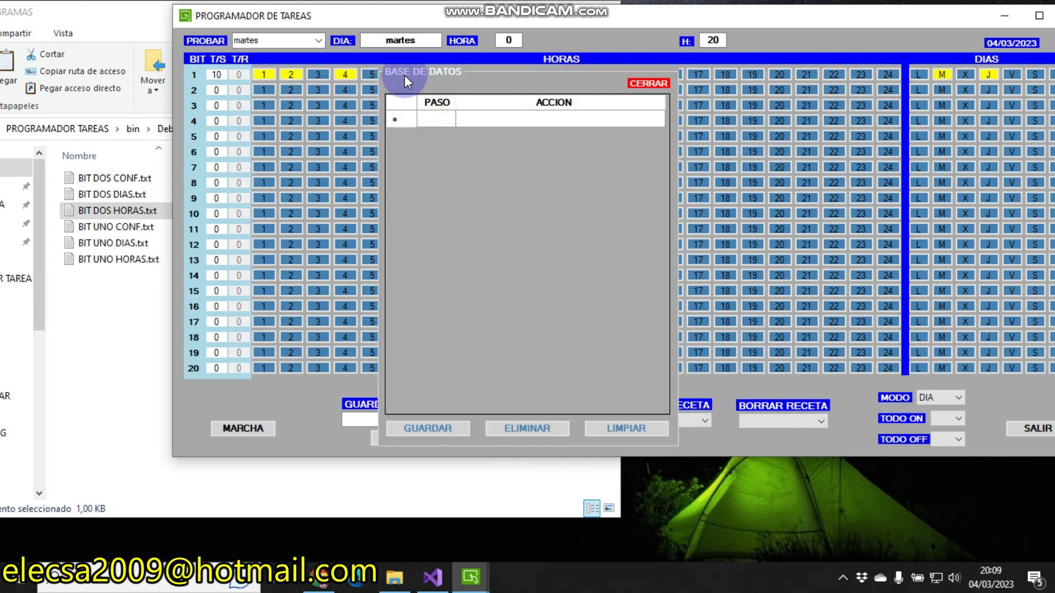
left_click_drag(419, 76, 702, 116)
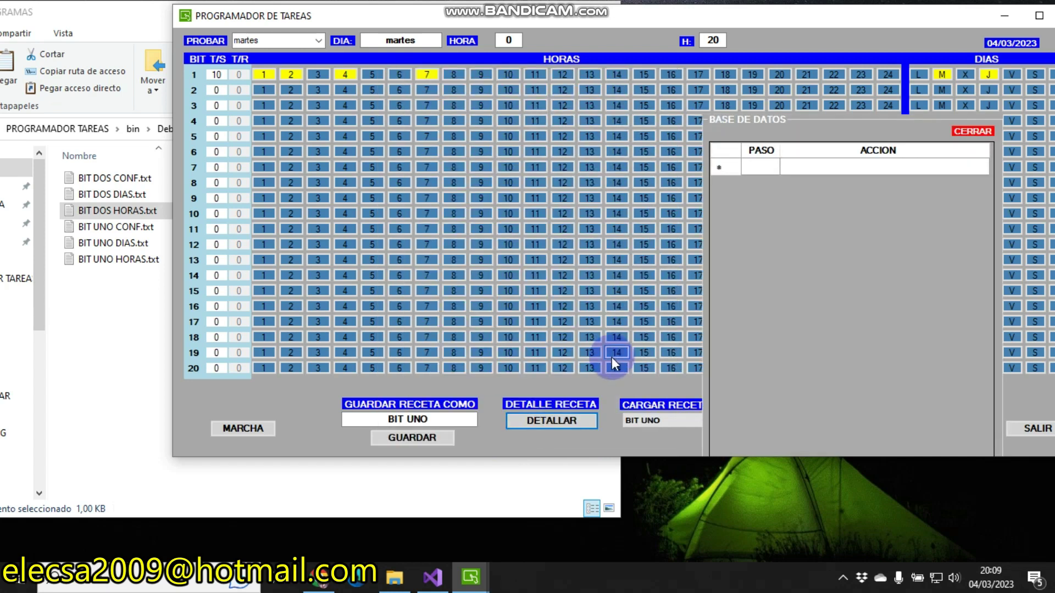
Load the BIT DOS recipe, compare its detail rows with bit 2's marked hours, and close the detail table
left_click(637, 422)
left_click(639, 421)
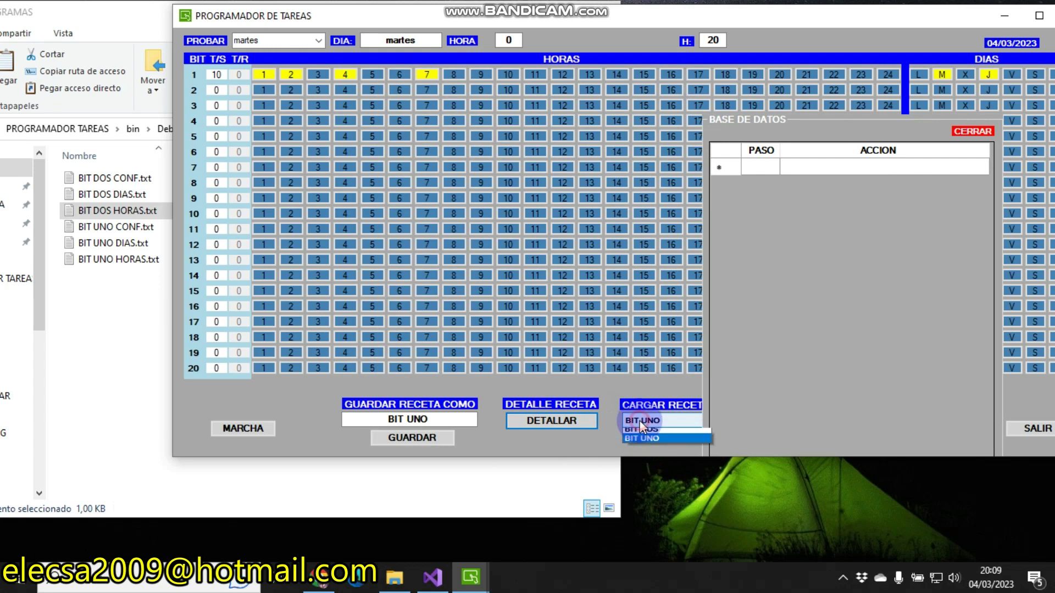
left_click(639, 431)
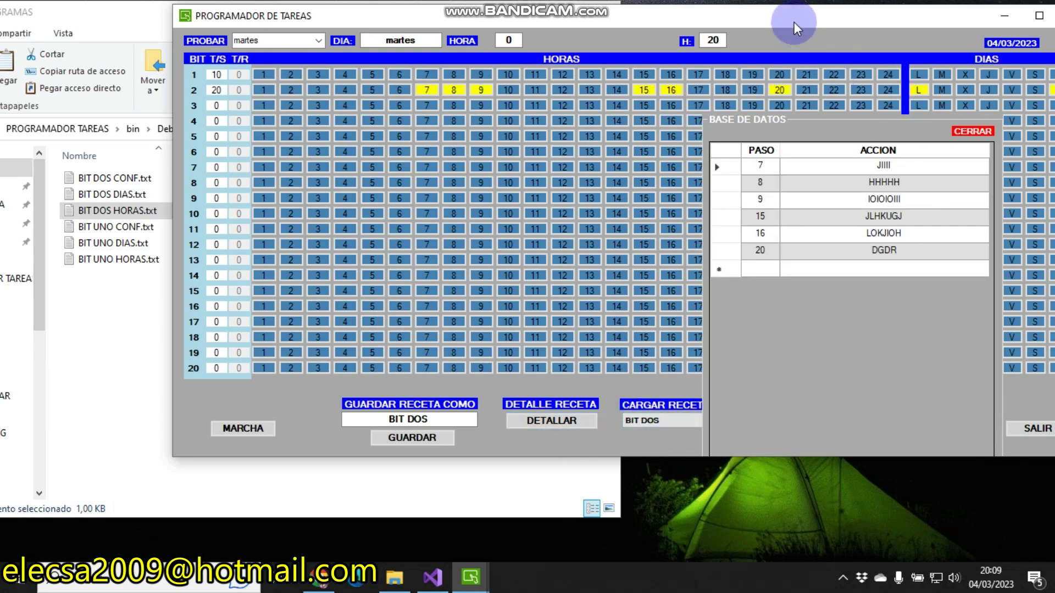
left_click_drag(794, 22, 666, 18)
left_click(297, 72)
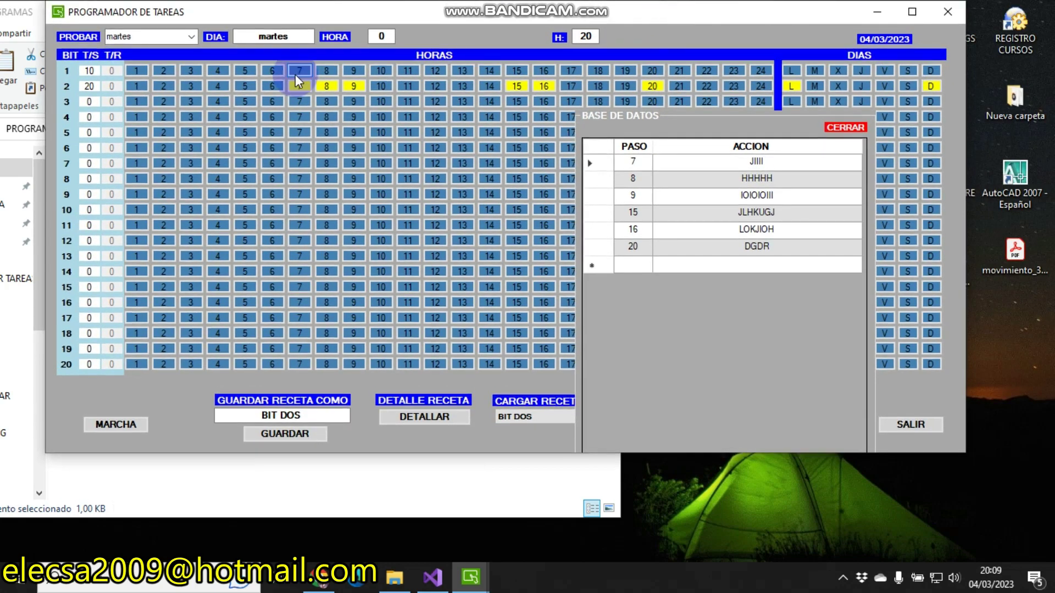
left_click(646, 129)
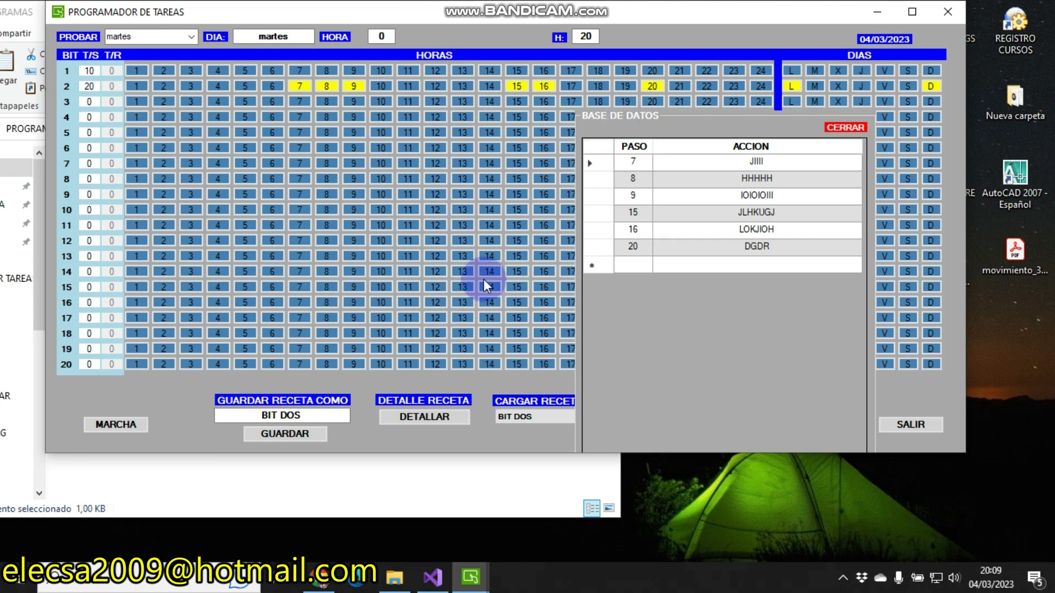
left_click(846, 129)
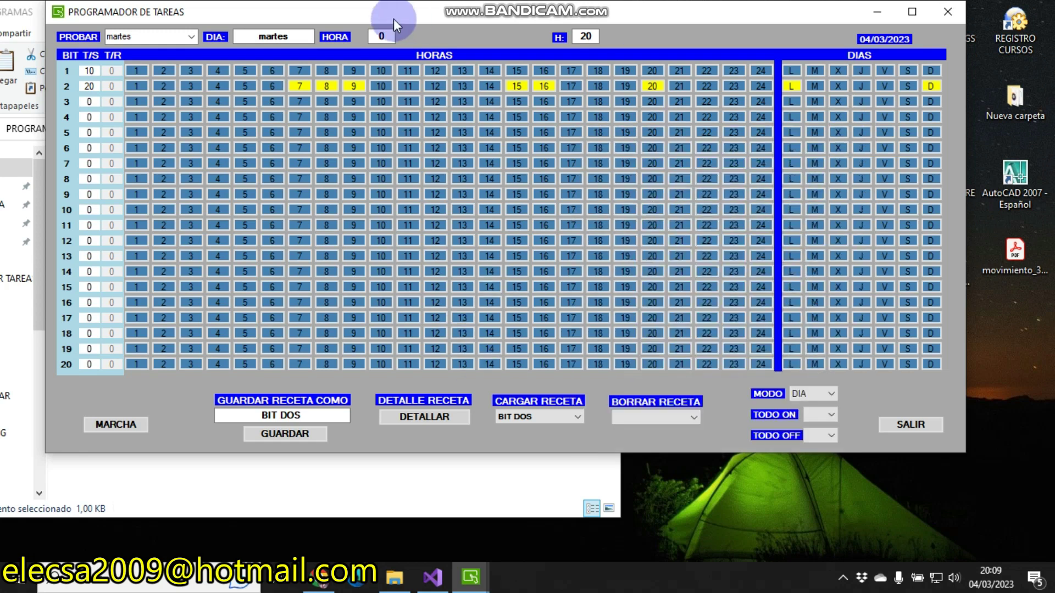
Uncover the recipe file list beside the programmer and delete the BIT UNO recipe, accepting the removal
left_click_drag(367, 16, 522, 26)
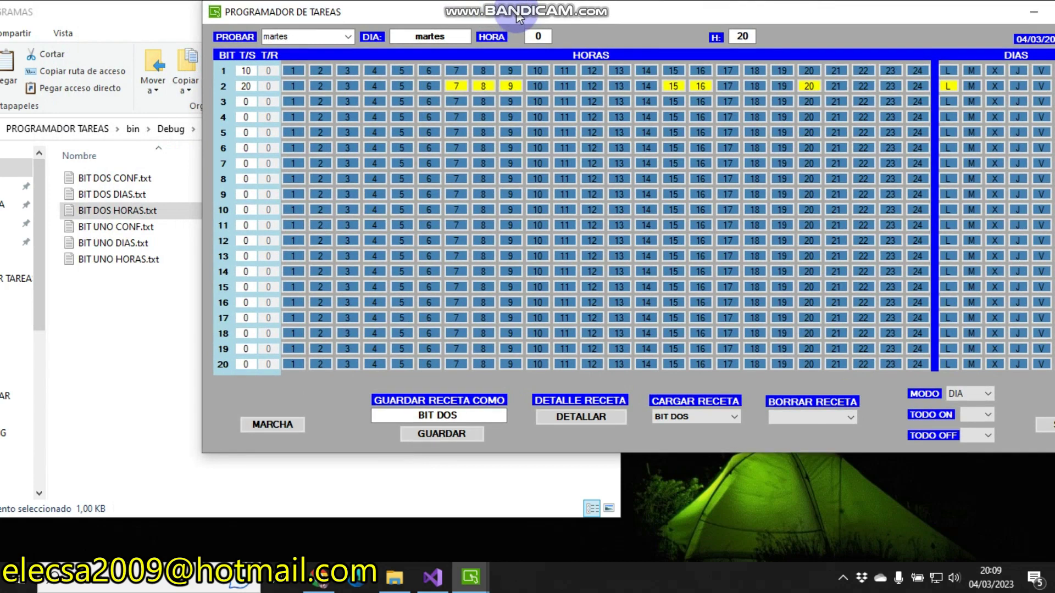
left_click(790, 416)
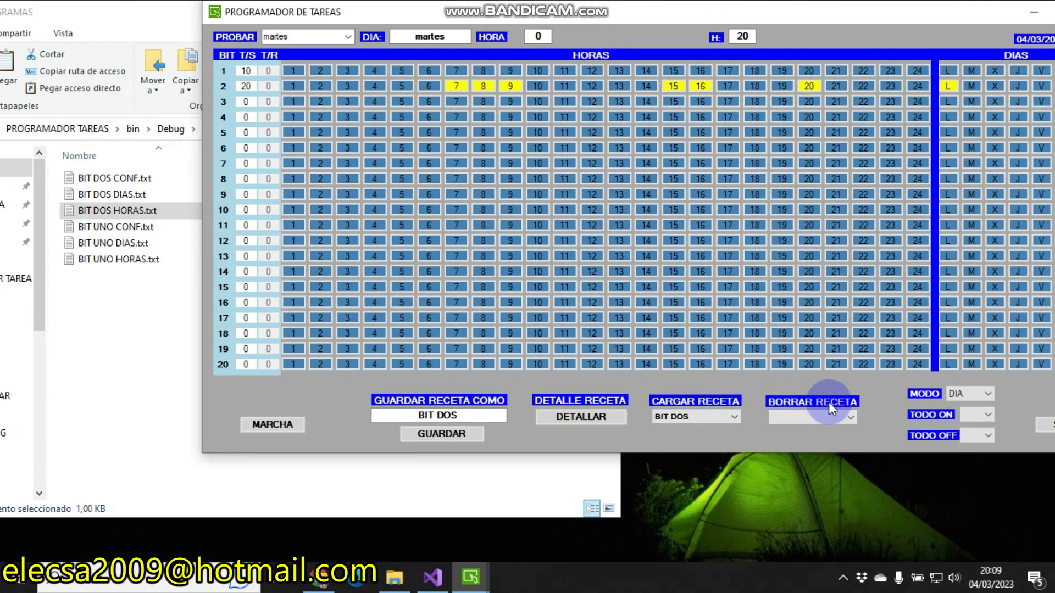
left_click(796, 420)
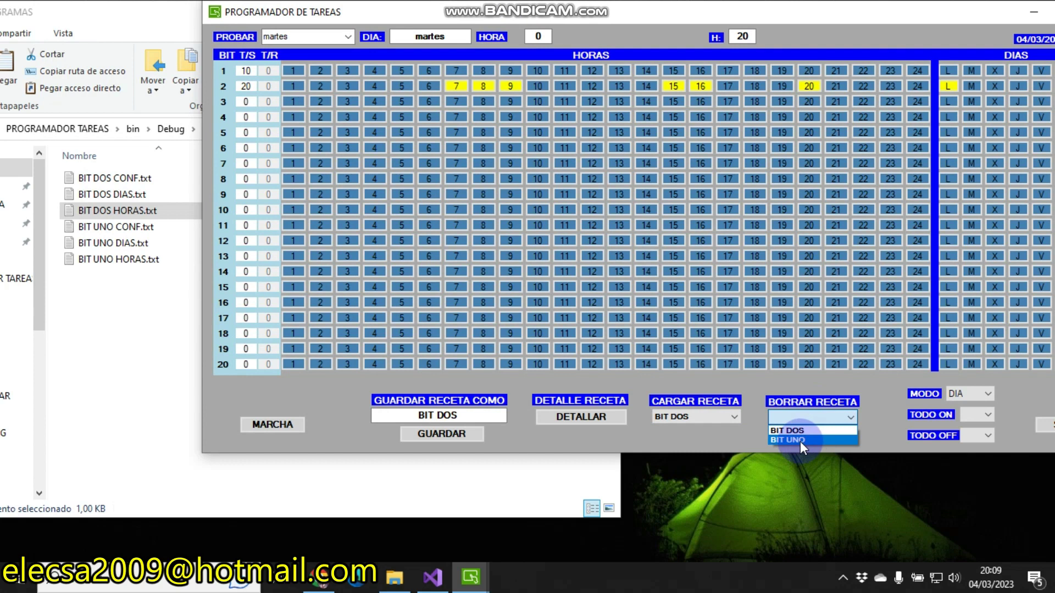
left_click(800, 441)
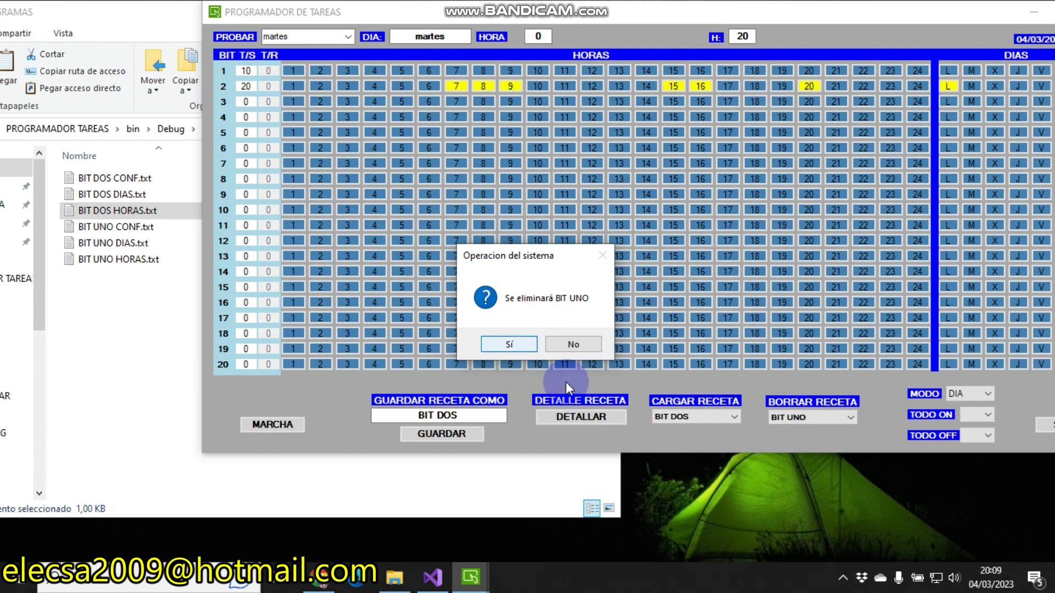
left_click(502, 347)
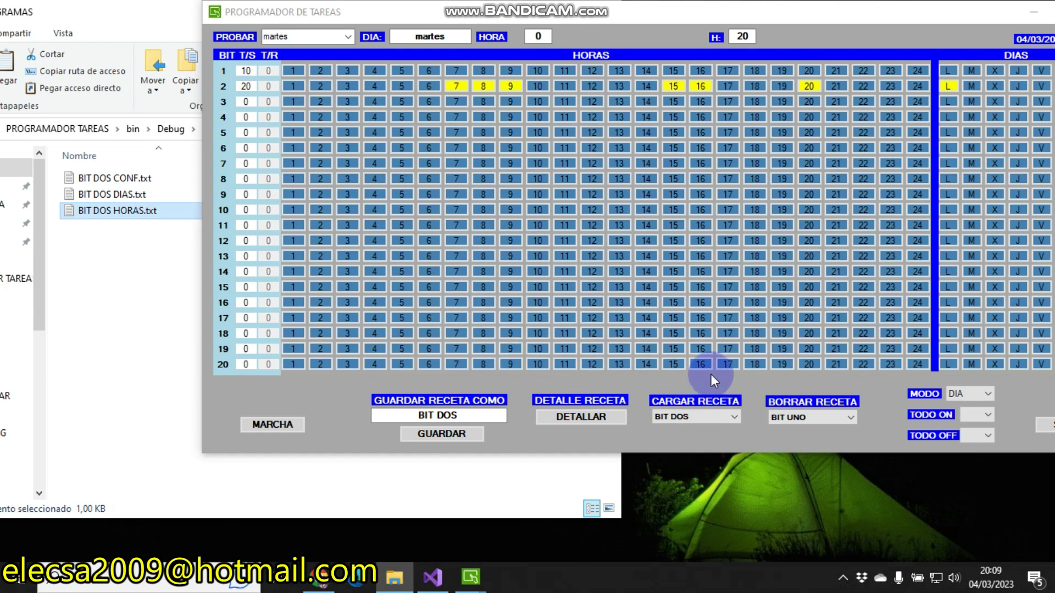
Delete the BIT DOS recipe and save the current schedule again under the name BIT DOS
left_click(787, 417)
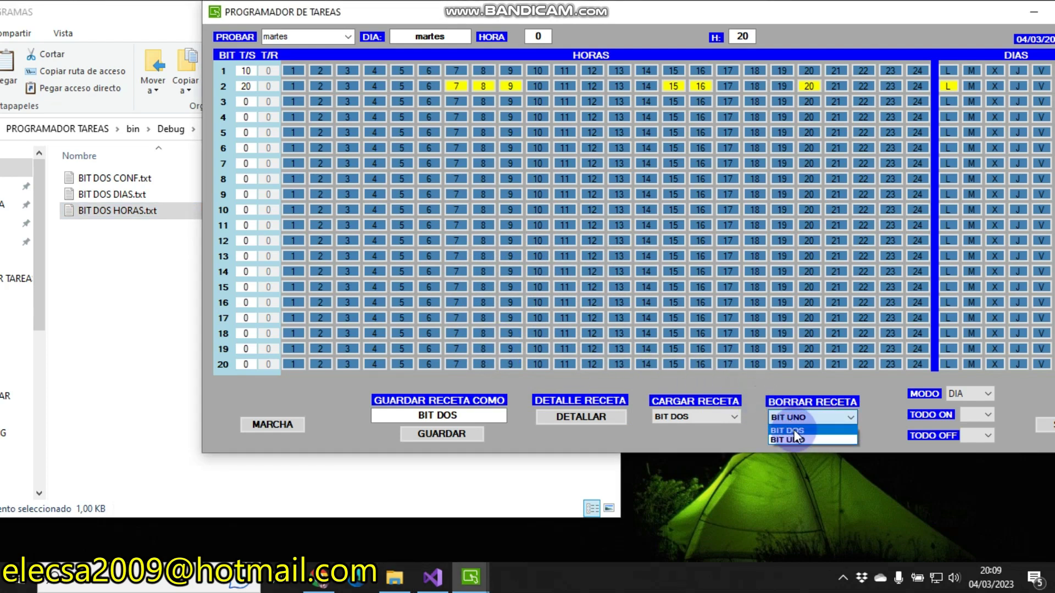
left_click(793, 430)
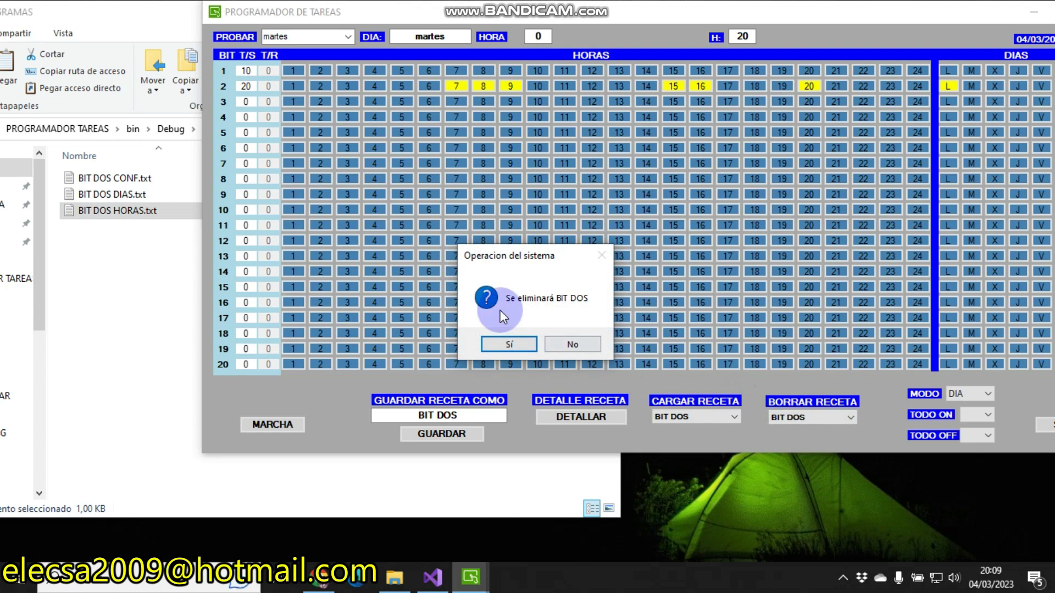
left_click(521, 339)
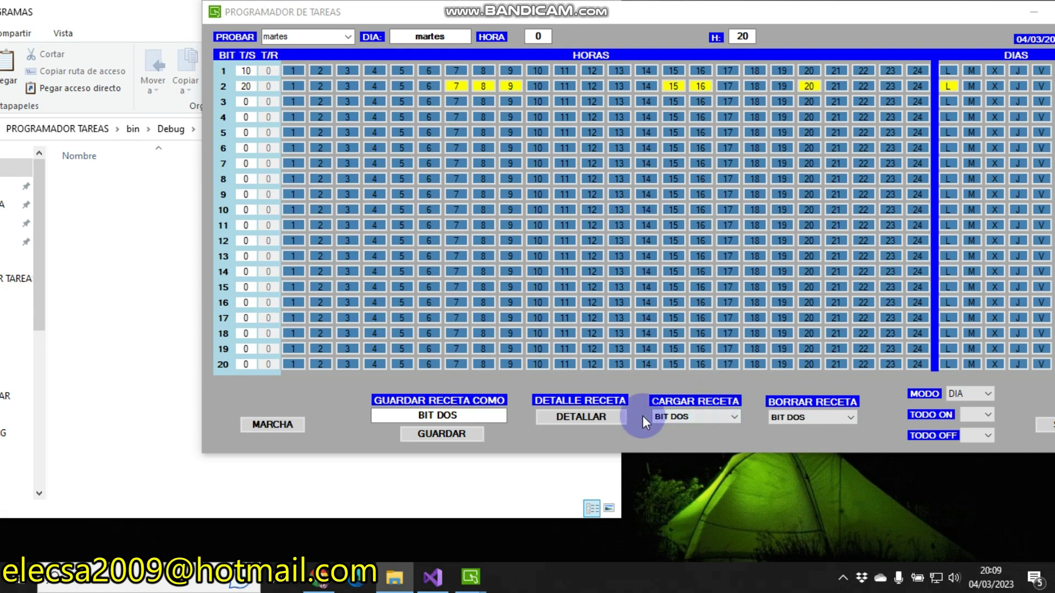
left_click(441, 435)
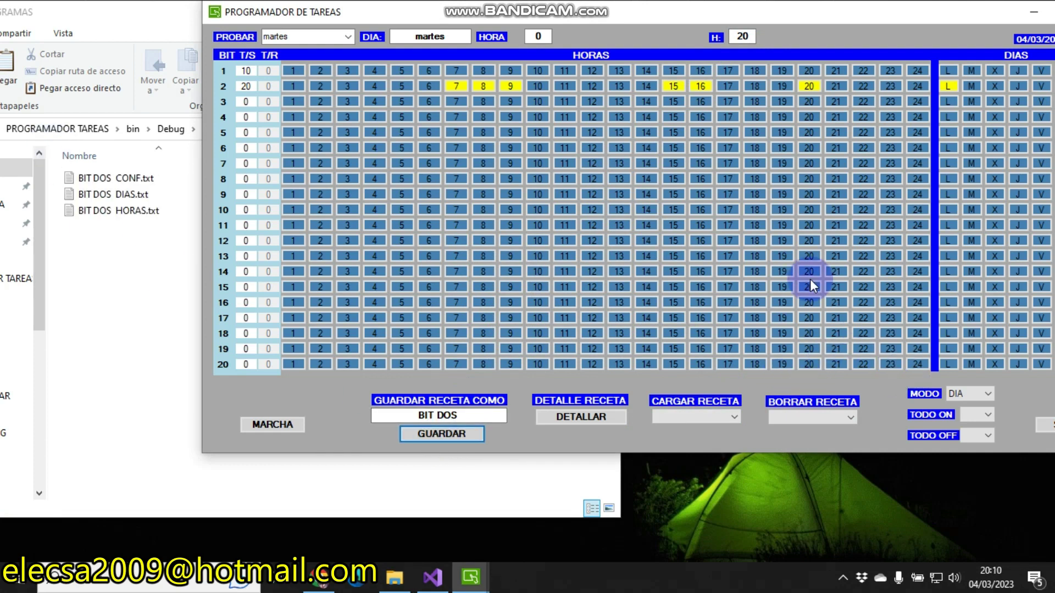
Bring the whole programmer window into view, switch on all hours of bit 9, and switch them all off again
left_click_drag(643, 21, 485, 21)
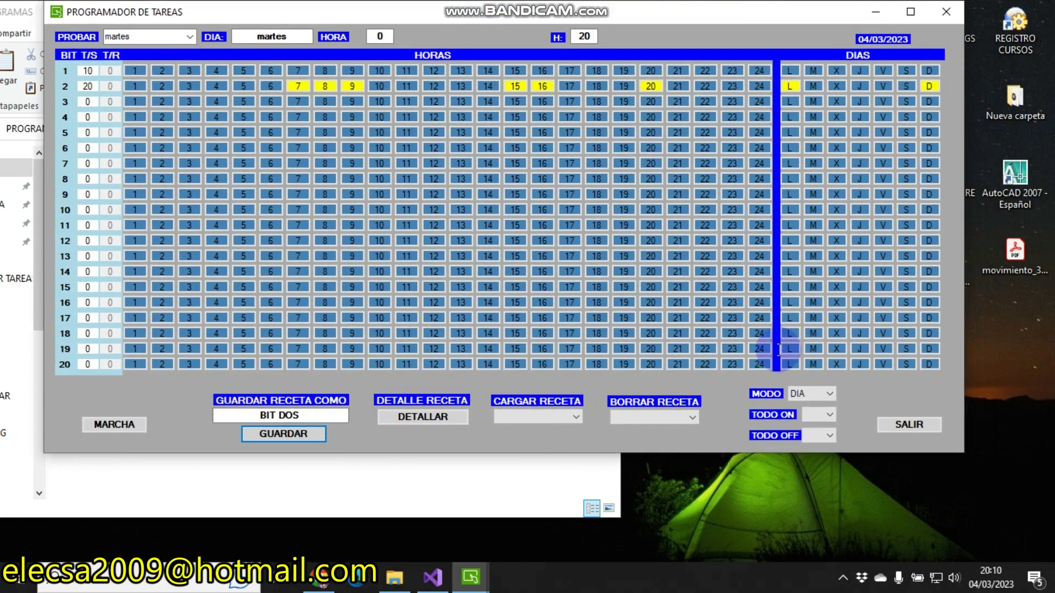
left_click(828, 421)
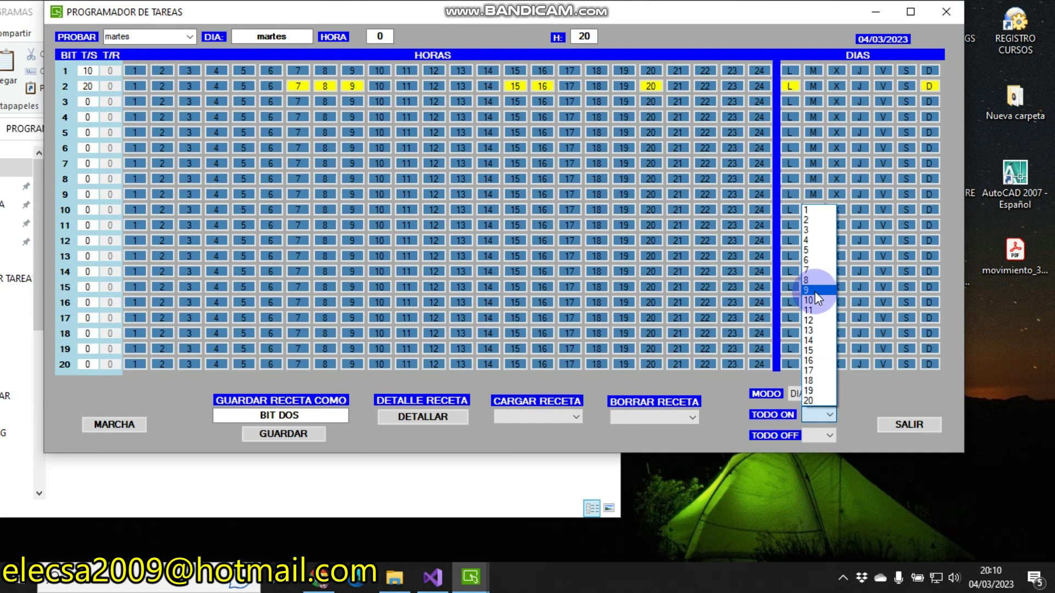
left_click(815, 290)
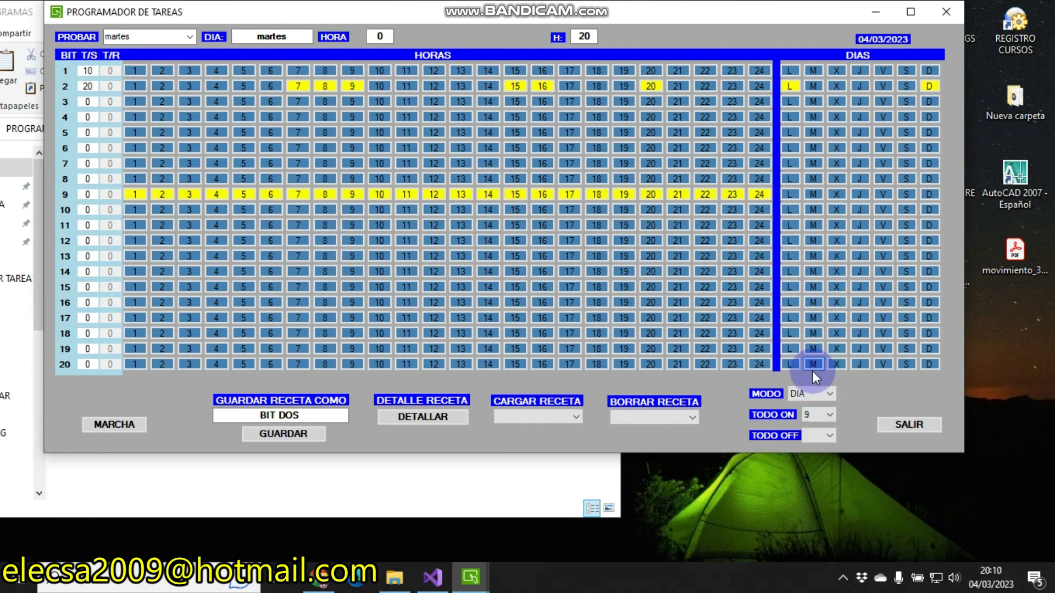
left_click(819, 436)
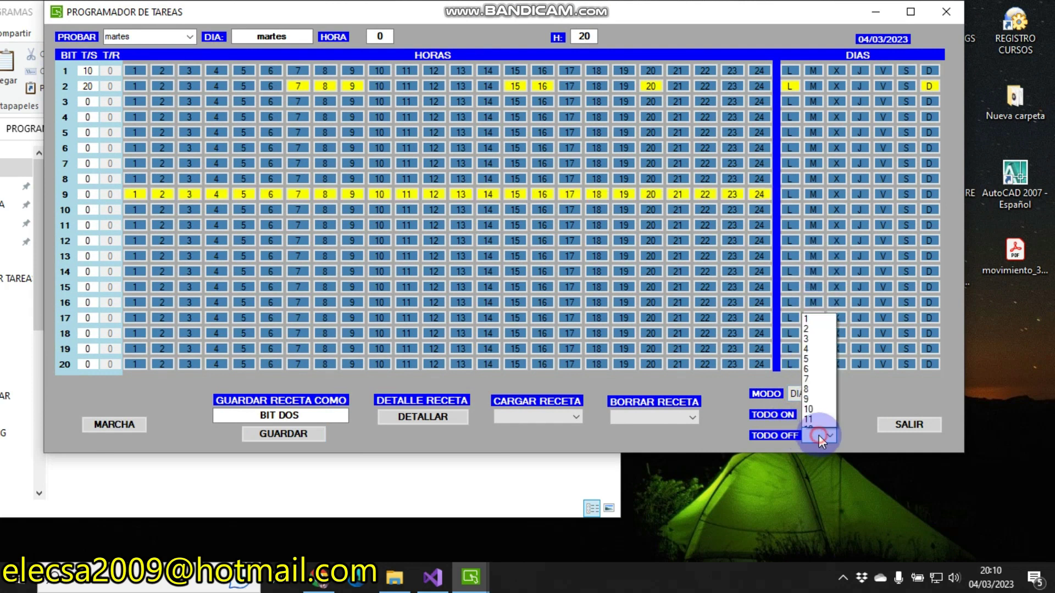
left_click(821, 310)
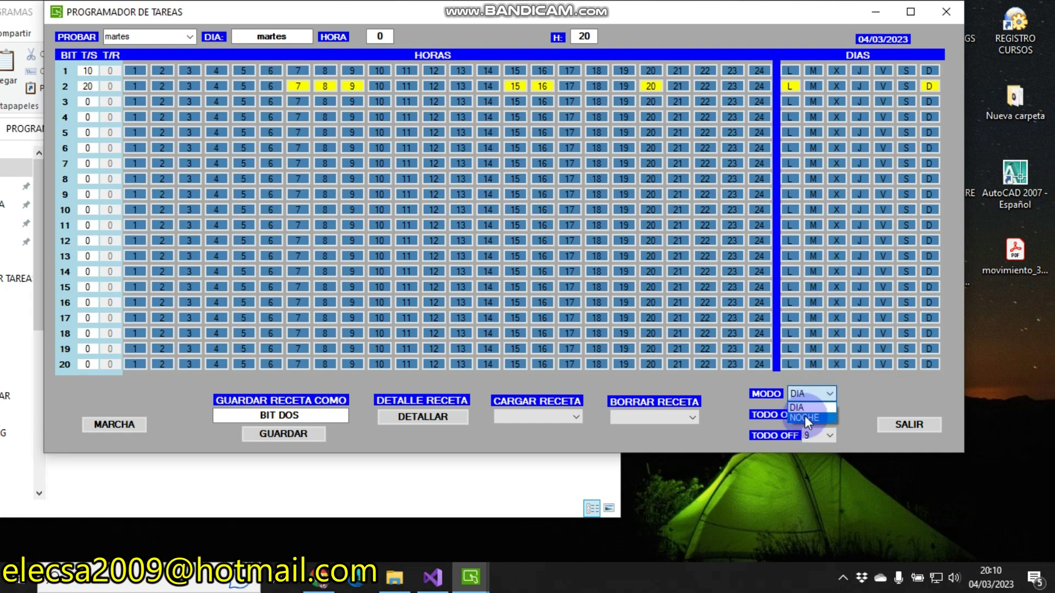
Try the NOCHE display mode on the programmer and return it to DIA
left_click(805, 416)
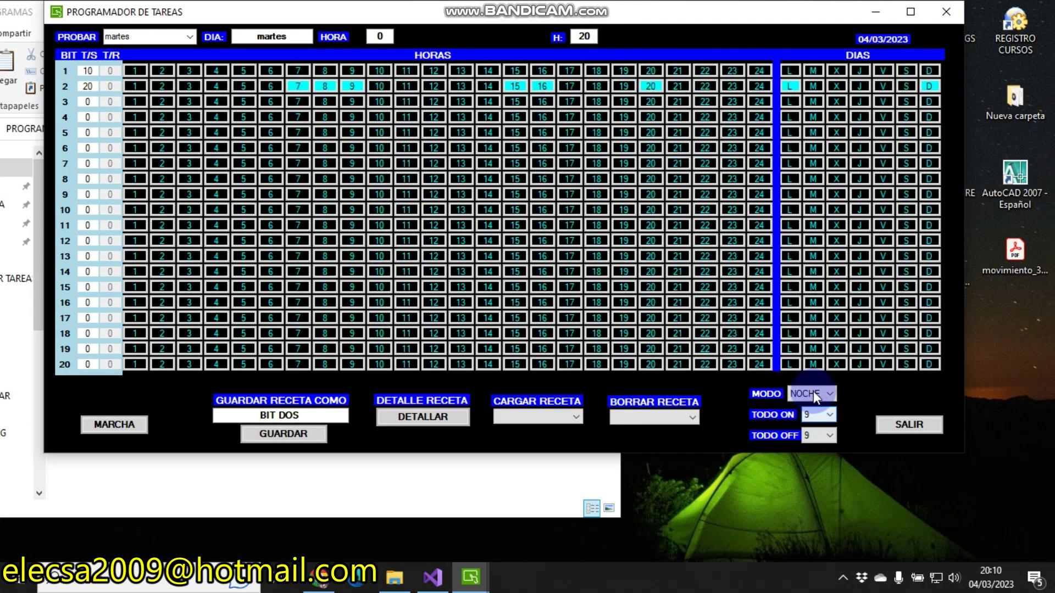
left_click(813, 391)
left_click(798, 408)
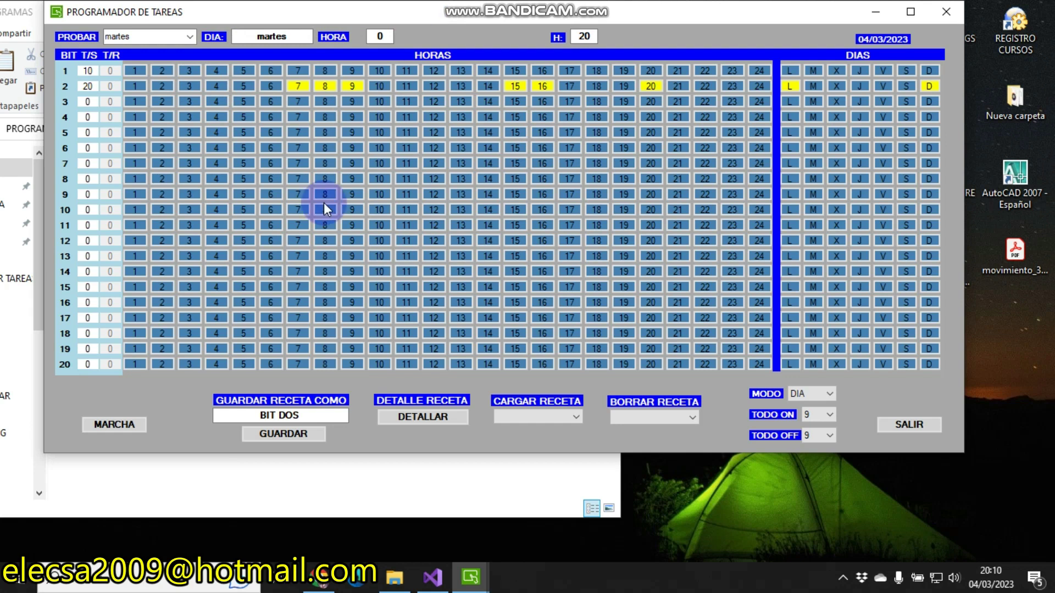
Review bit 2's marked hours and set its T/S value to 0
left_click(115, 425)
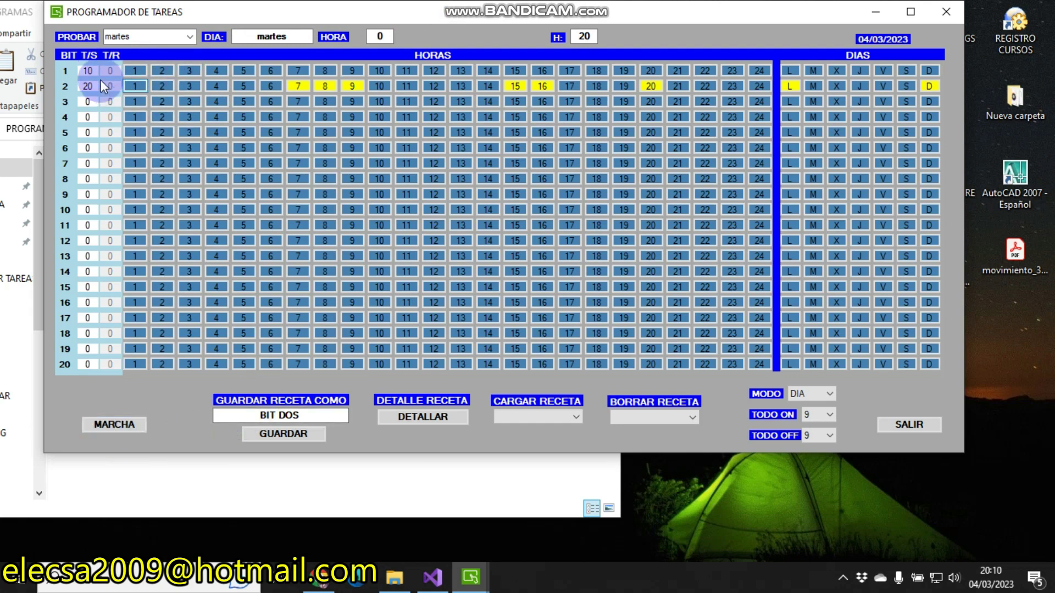
left_click(320, 85)
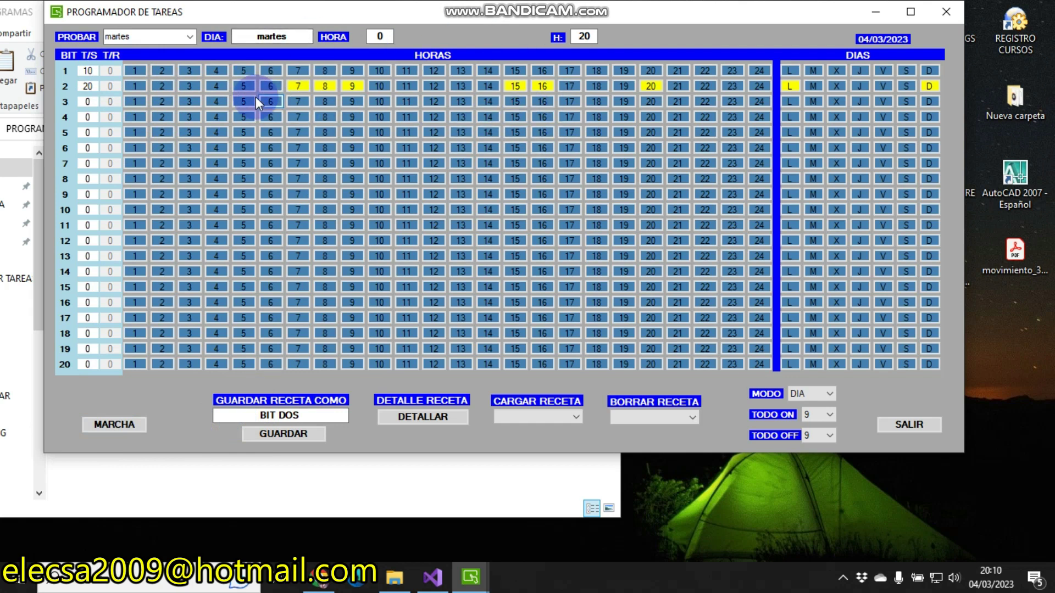
left_click(515, 86)
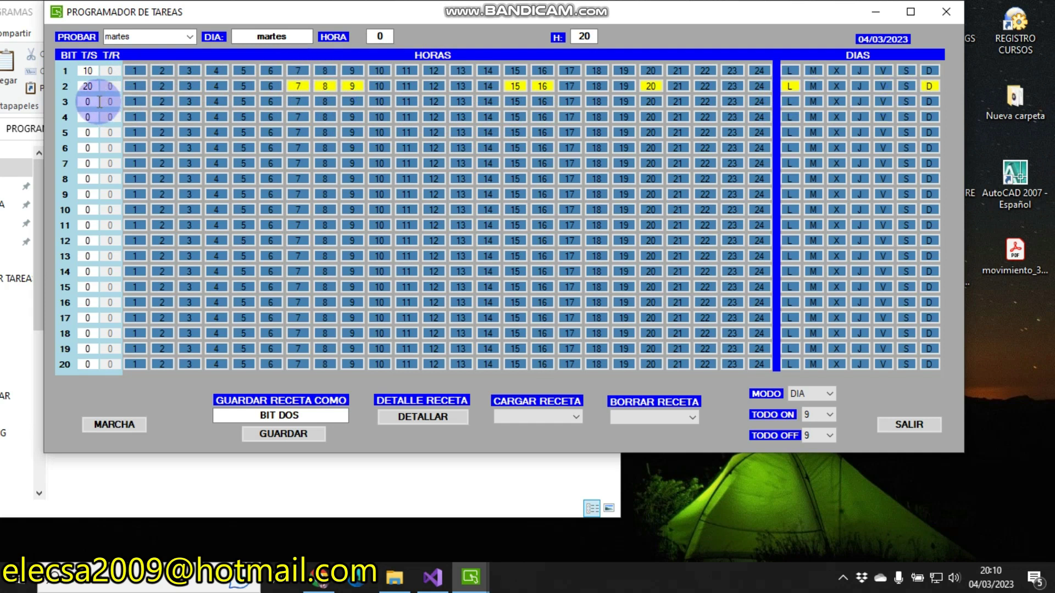
left_click(85, 101)
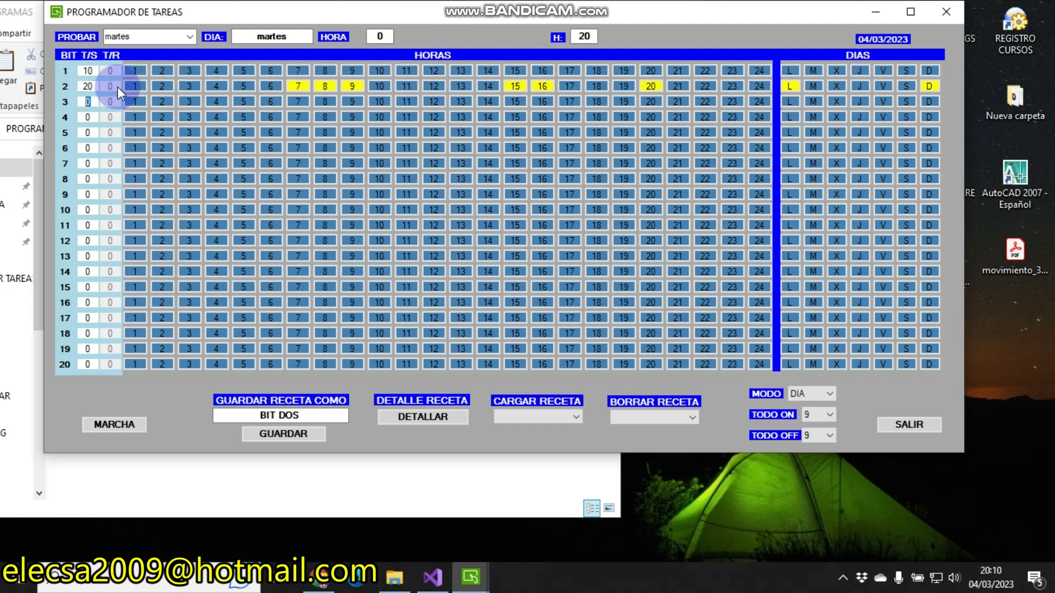
left_click(85, 85)
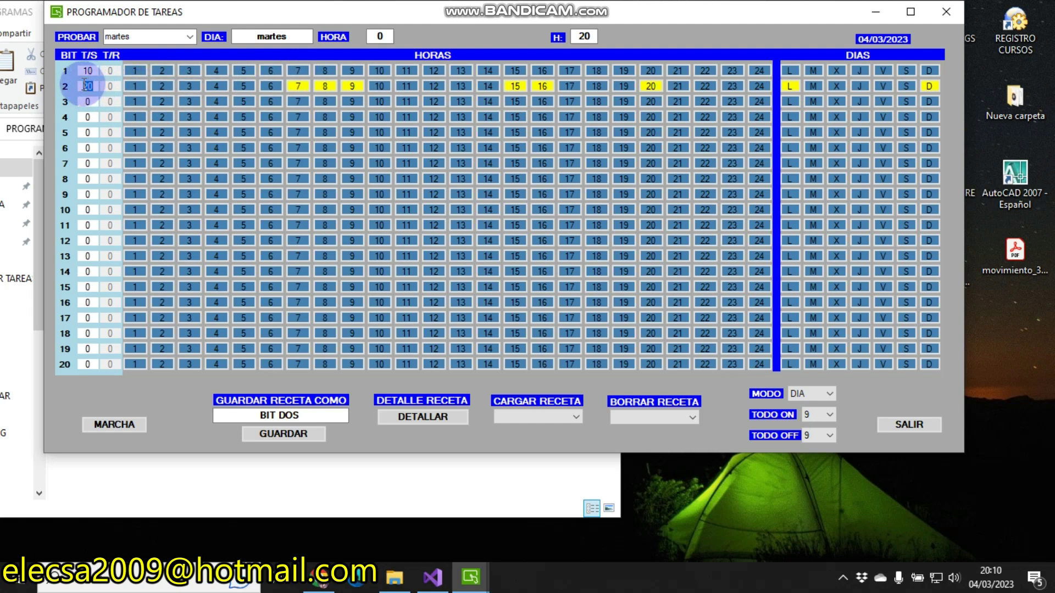
type("0")
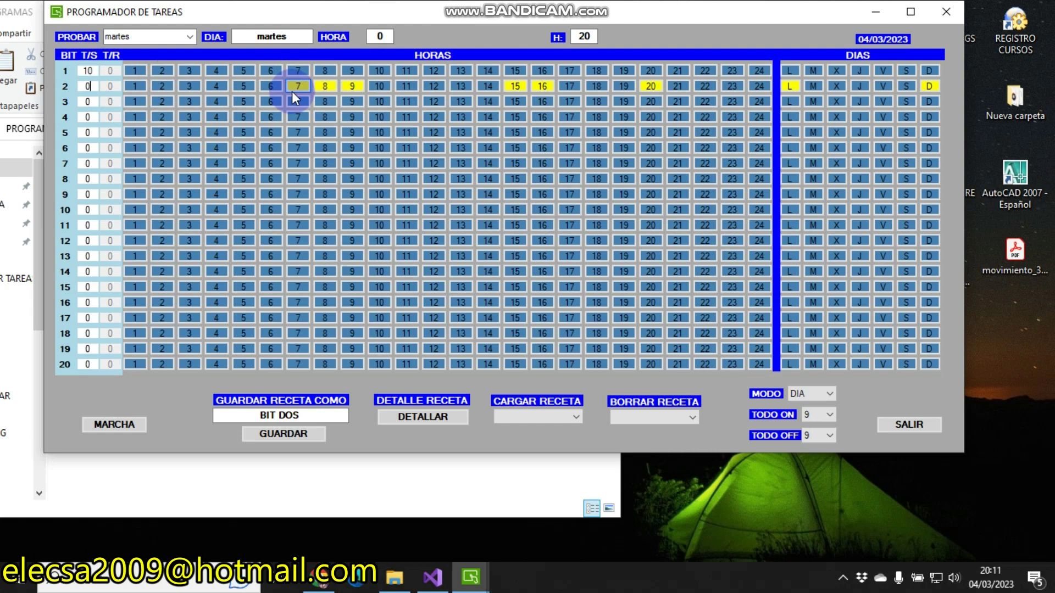
Close the task programmer and the PROGRAMAS folder window to clear the desktop
left_click(949, 18)
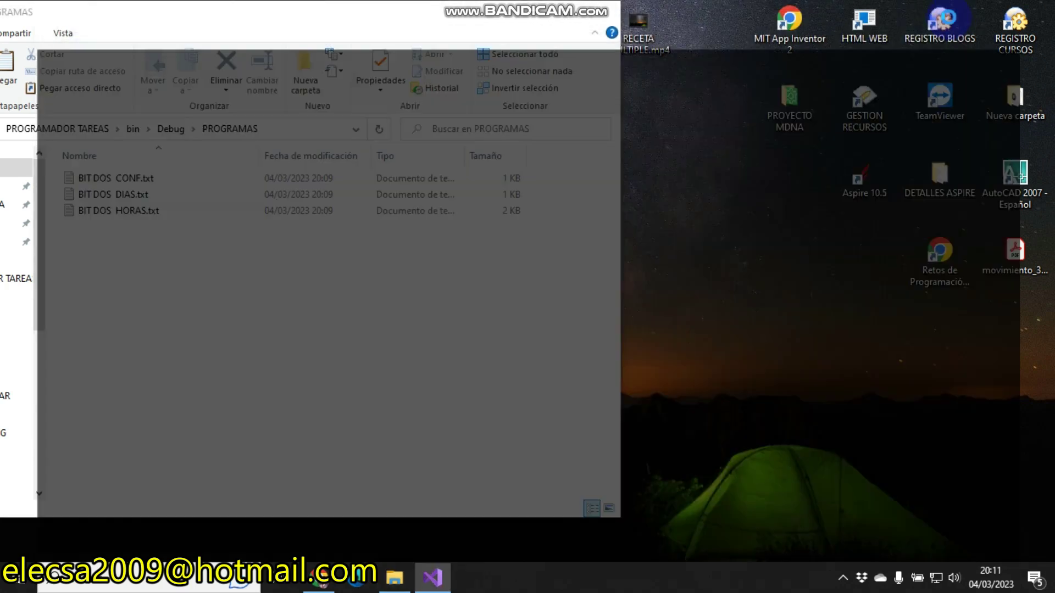
left_click(969, 12)
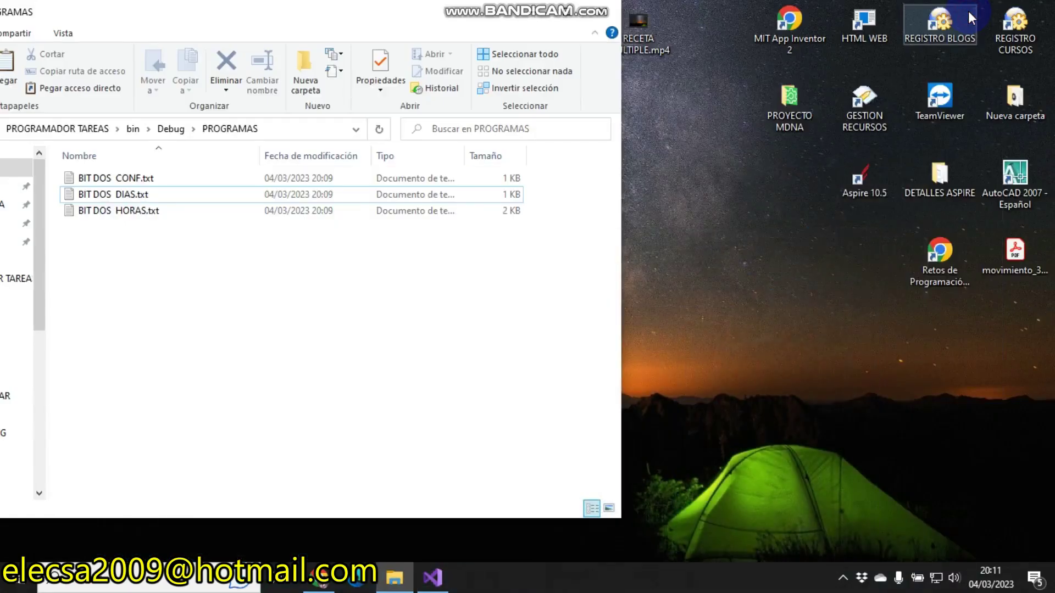
left_click(605, 16)
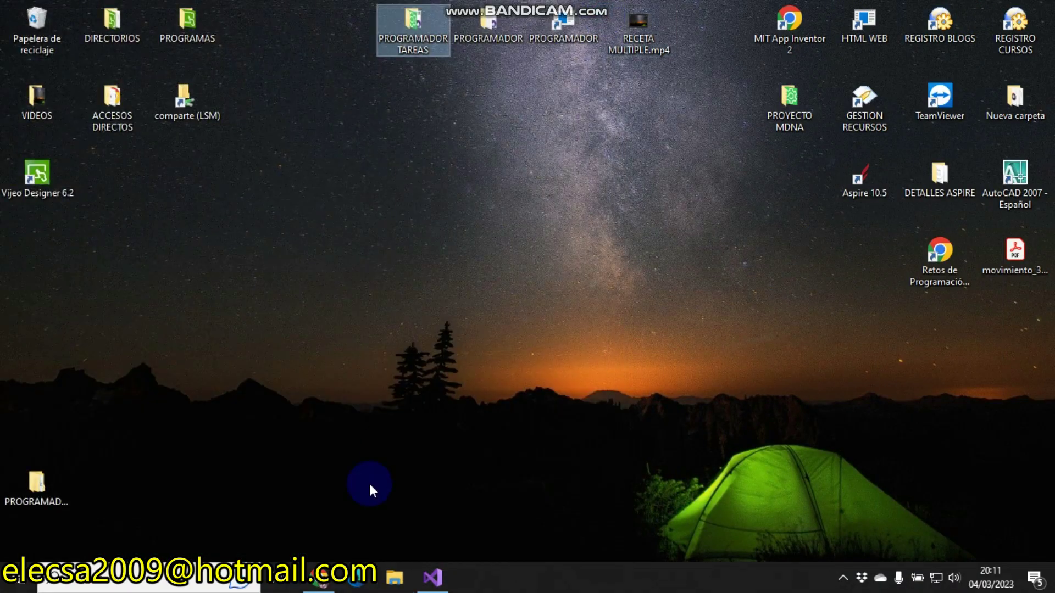
left_click(319, 578)
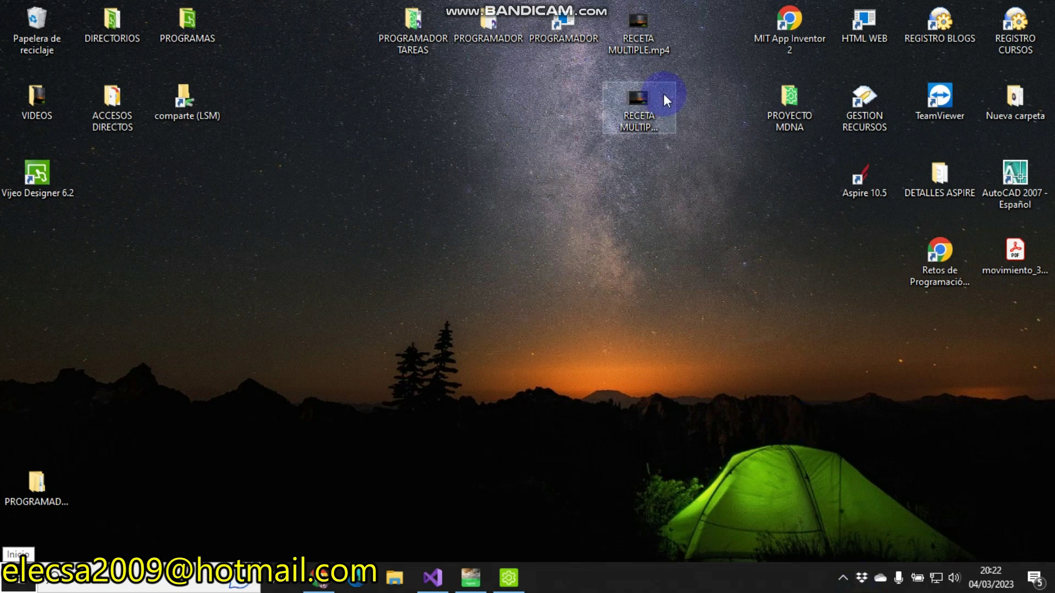
left_click(642, 121)
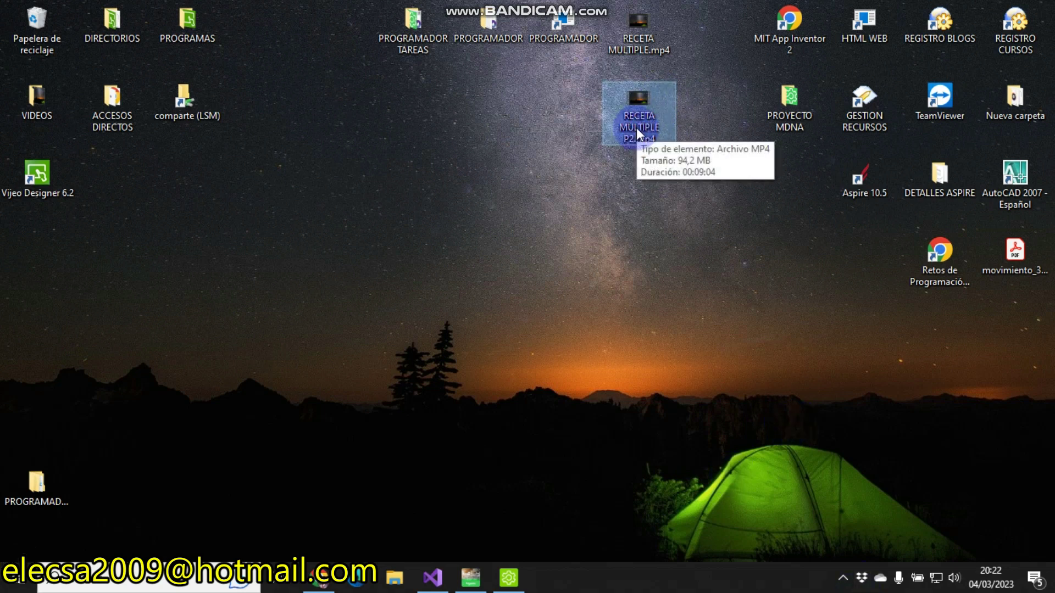
Switch to the PROGRAMADOR TAREAS project in Visual Studio, run it from the Form2 design, and minimize Visual Studio
mouse_move(426, 588)
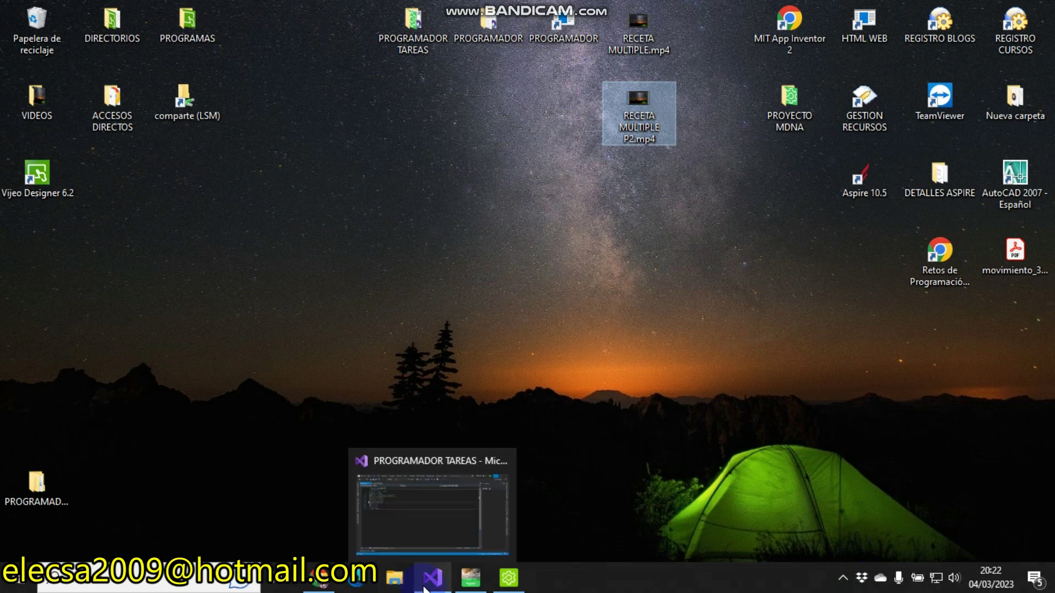
left_click(433, 523)
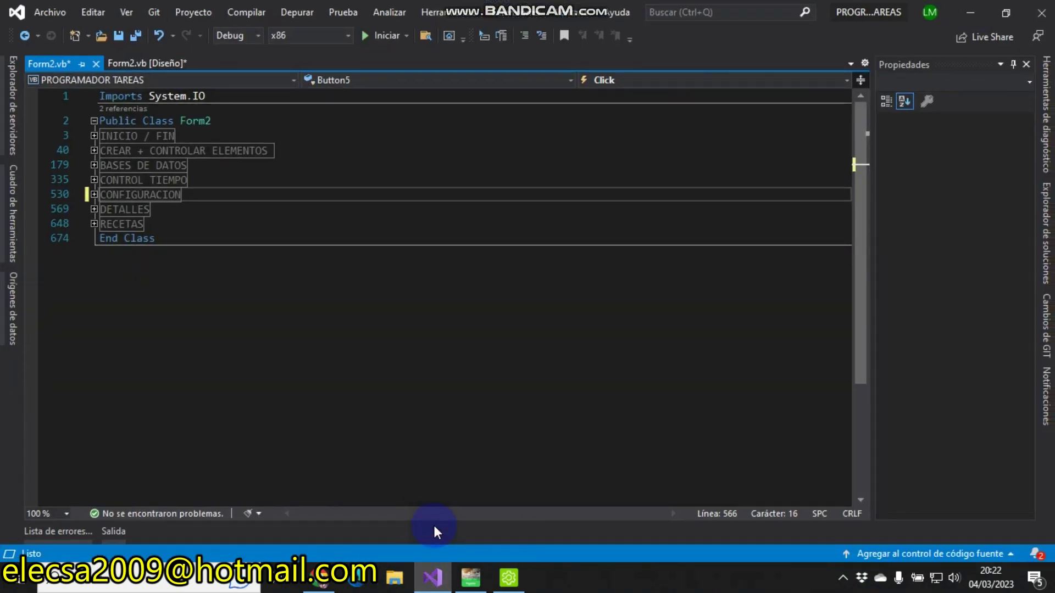
left_click(162, 60)
left_click(389, 36)
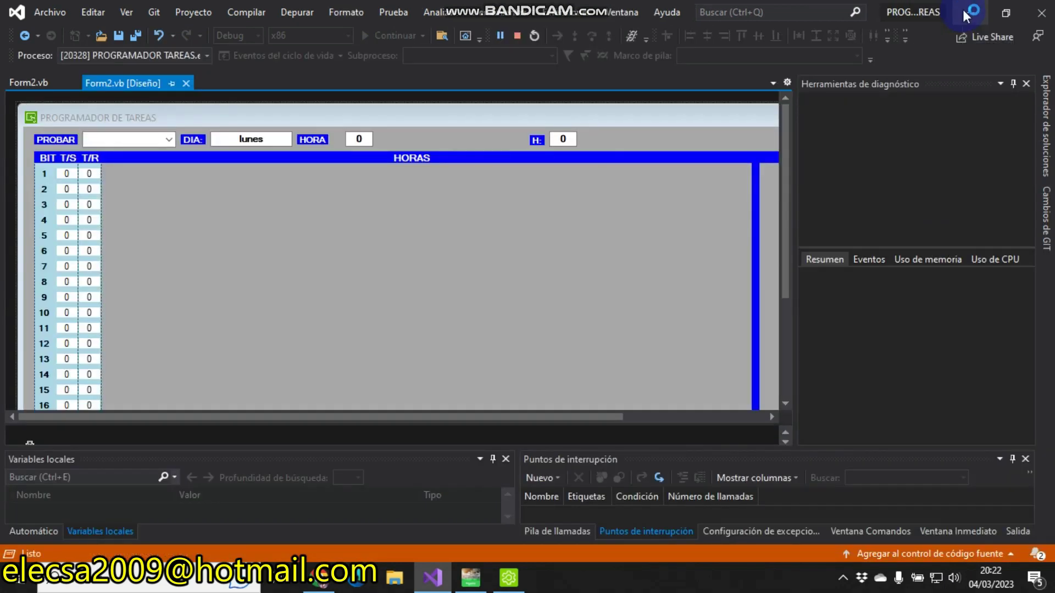
left_click(965, 13)
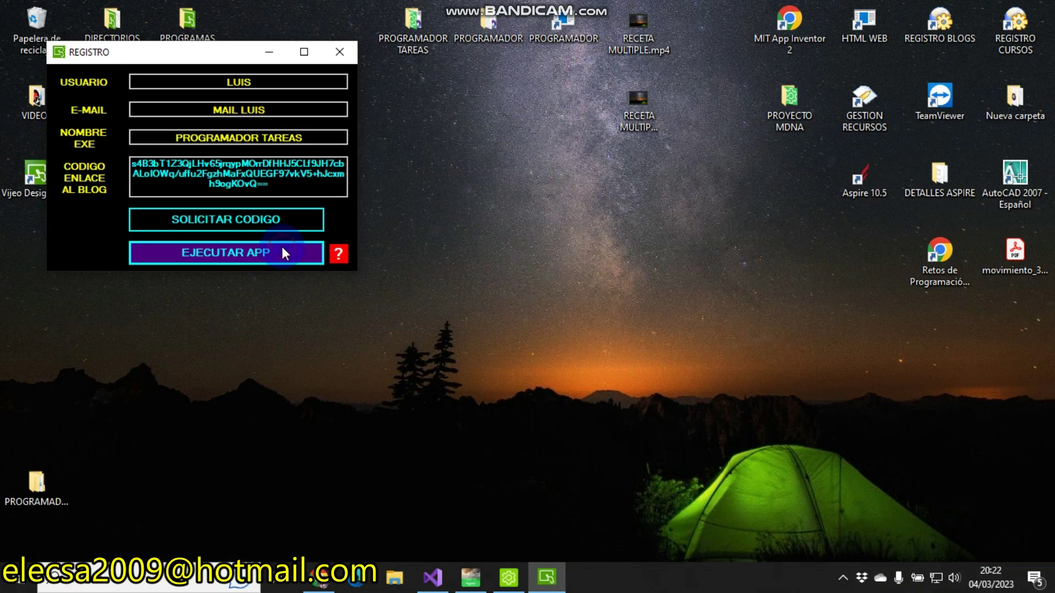
With Machine Expert - Basic brought up behind the app, connect to the M221 at 127.0.0.1 and enter the task programmer
mouse_move(471, 577)
left_click(473, 533)
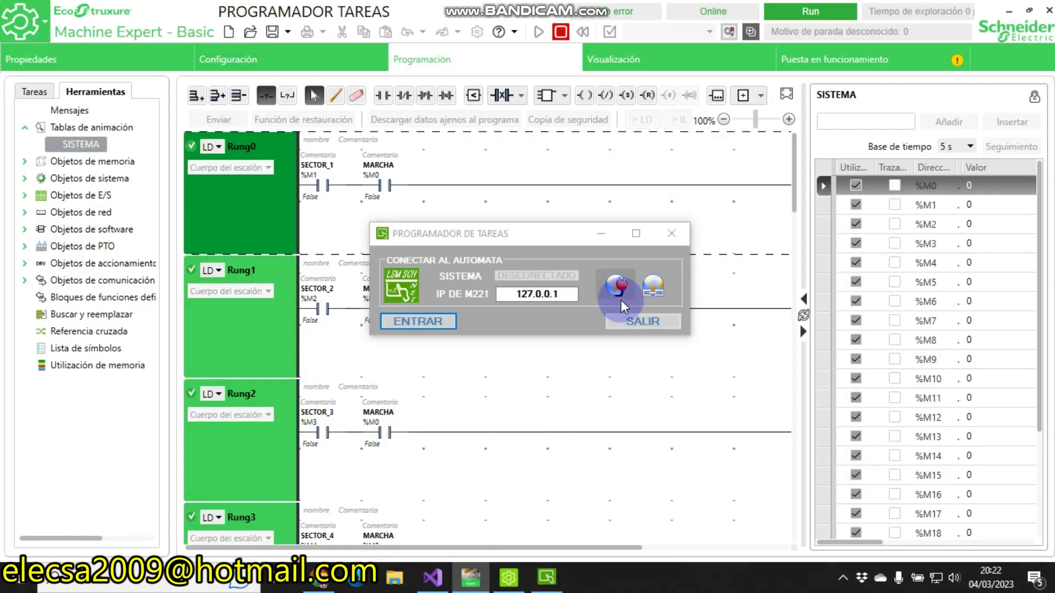
left_click(620, 300)
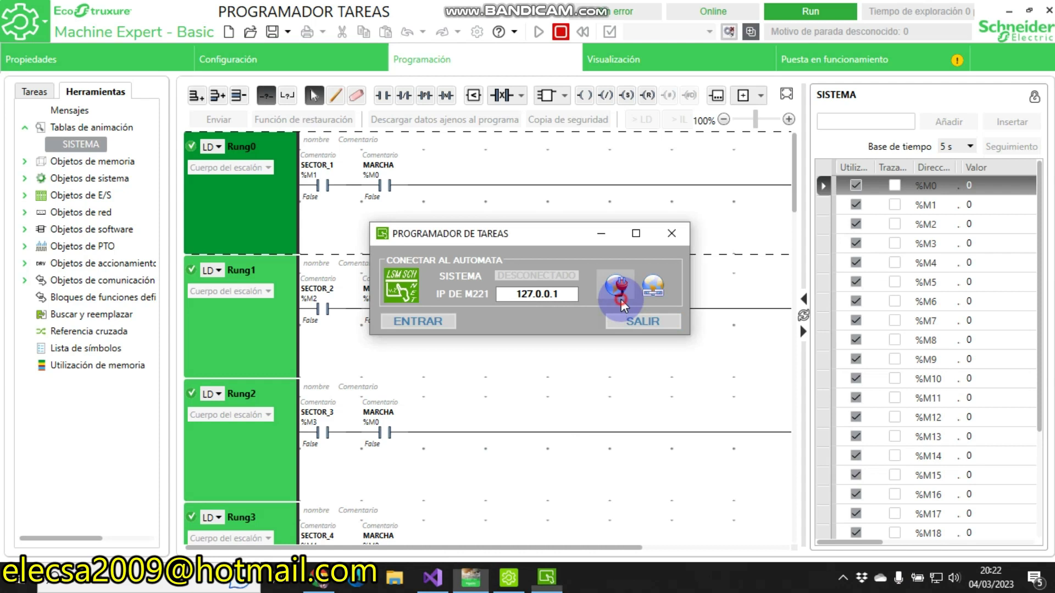
left_click(438, 327)
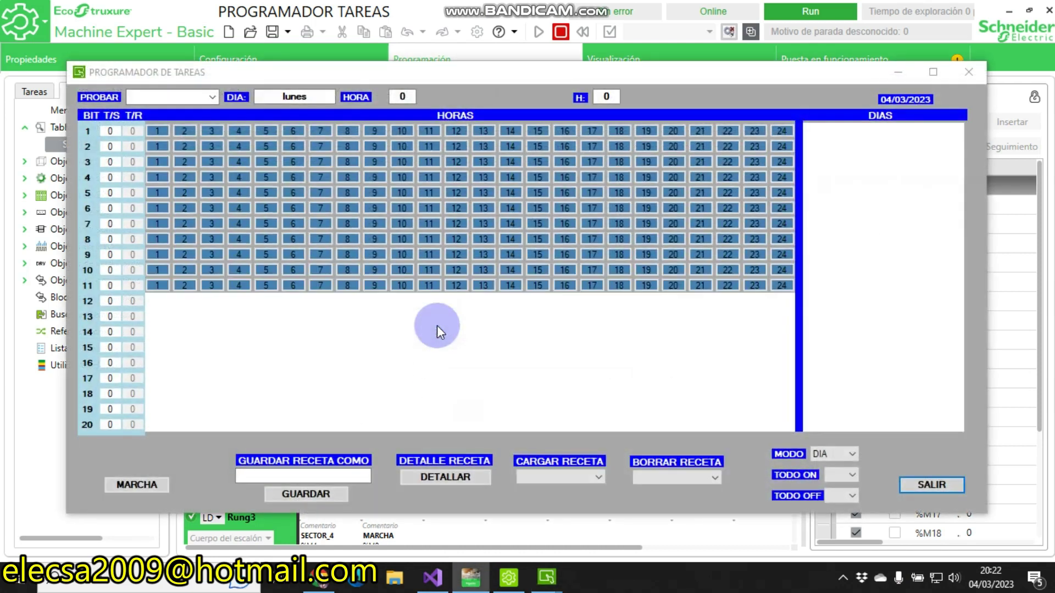
Uncover the ladder rungs, activate MARCHA in the programmer, and move the programmer window fully back into view
left_click_drag(450, 72, 829, 51)
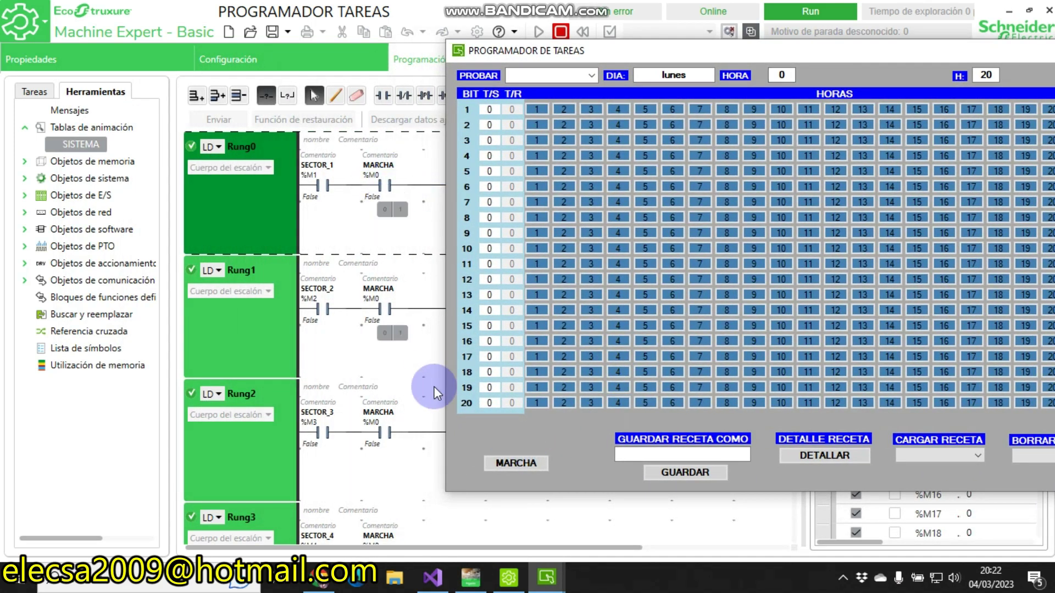
left_click(520, 462)
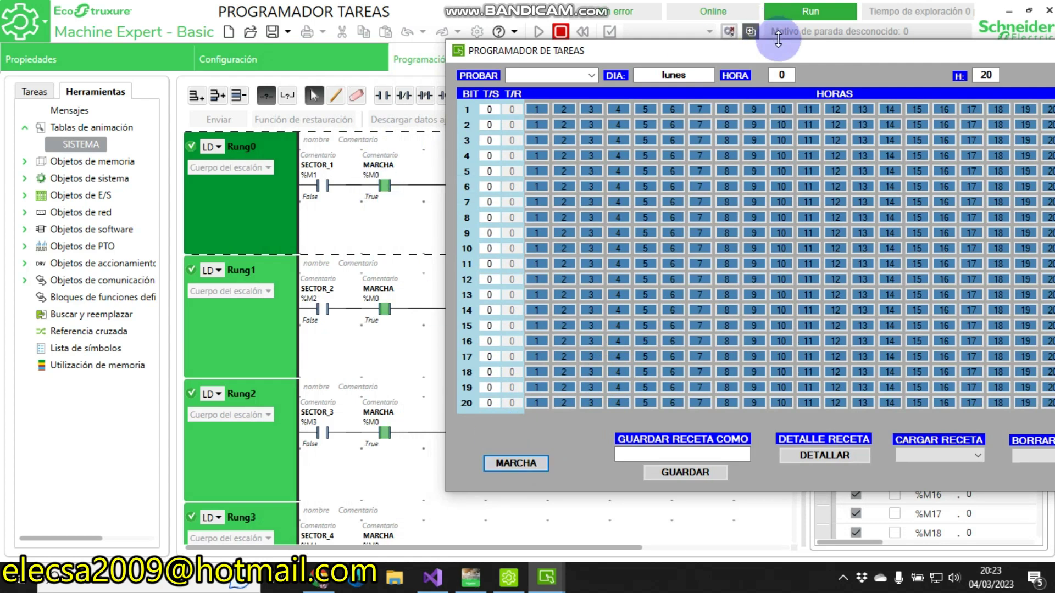
left_click_drag(790, 57, 291, 57)
left_click_drag(310, 223, 354, 26)
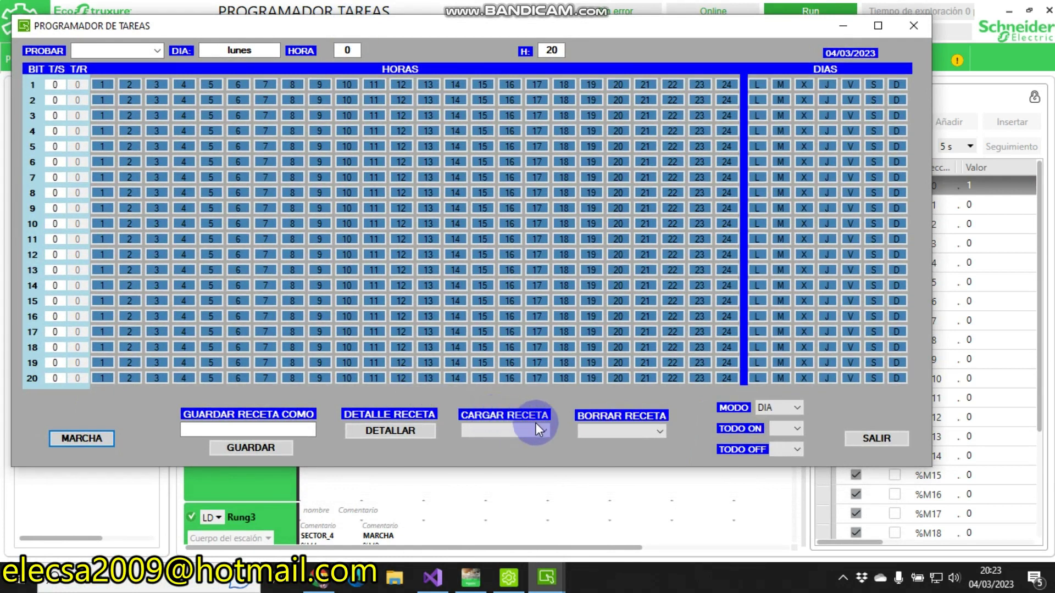